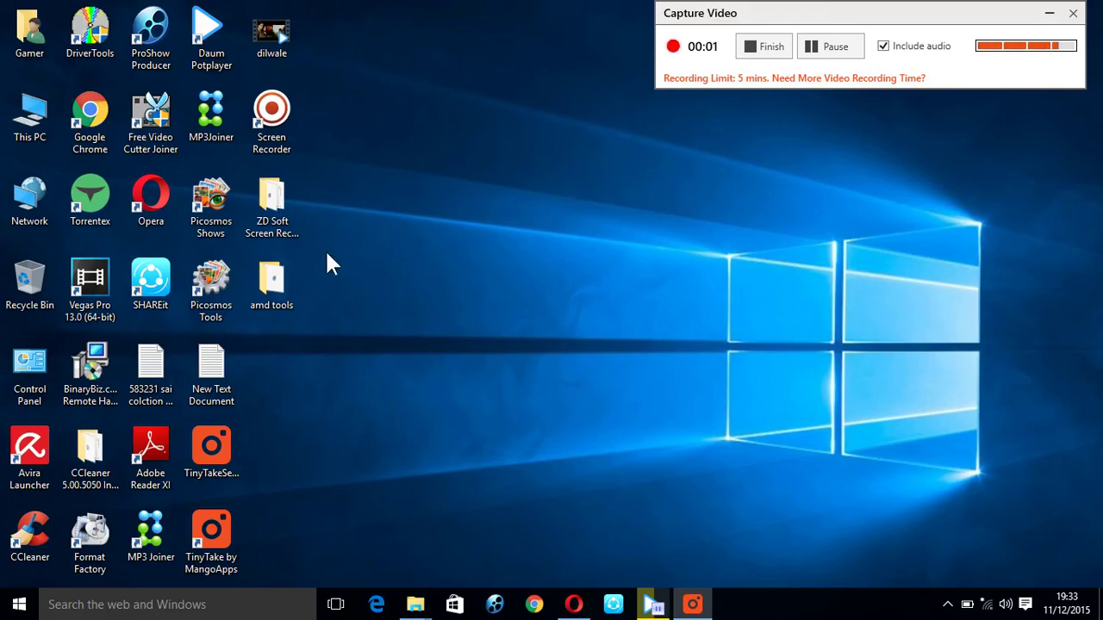
Step: Refresh the desktop and open the amd tools folder
right_click(393, 324)
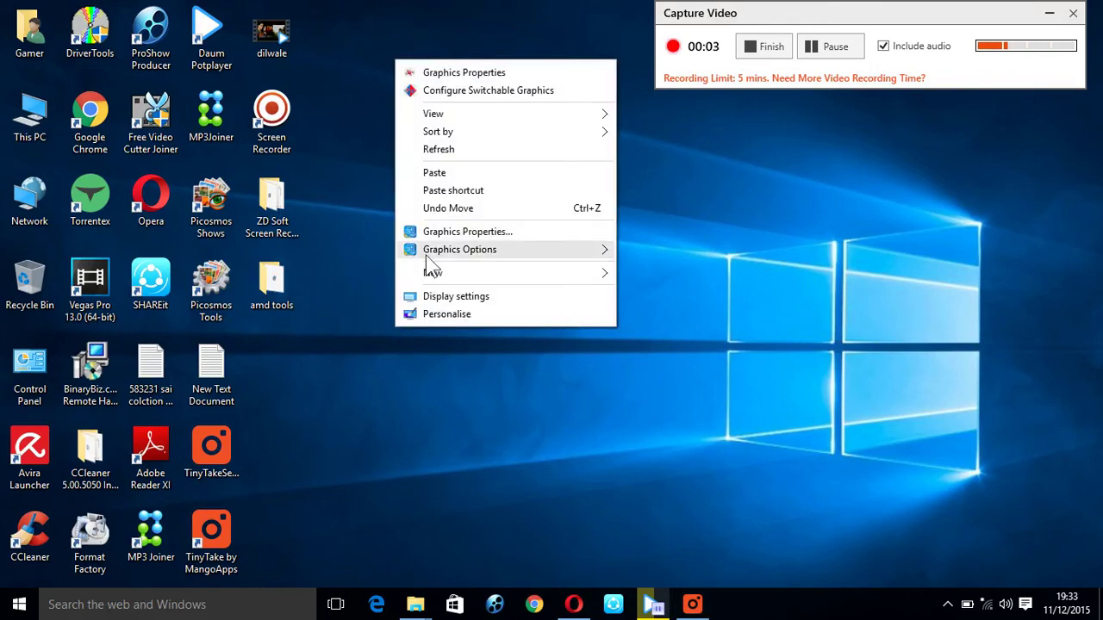
click(444, 155)
double_click(292, 297)
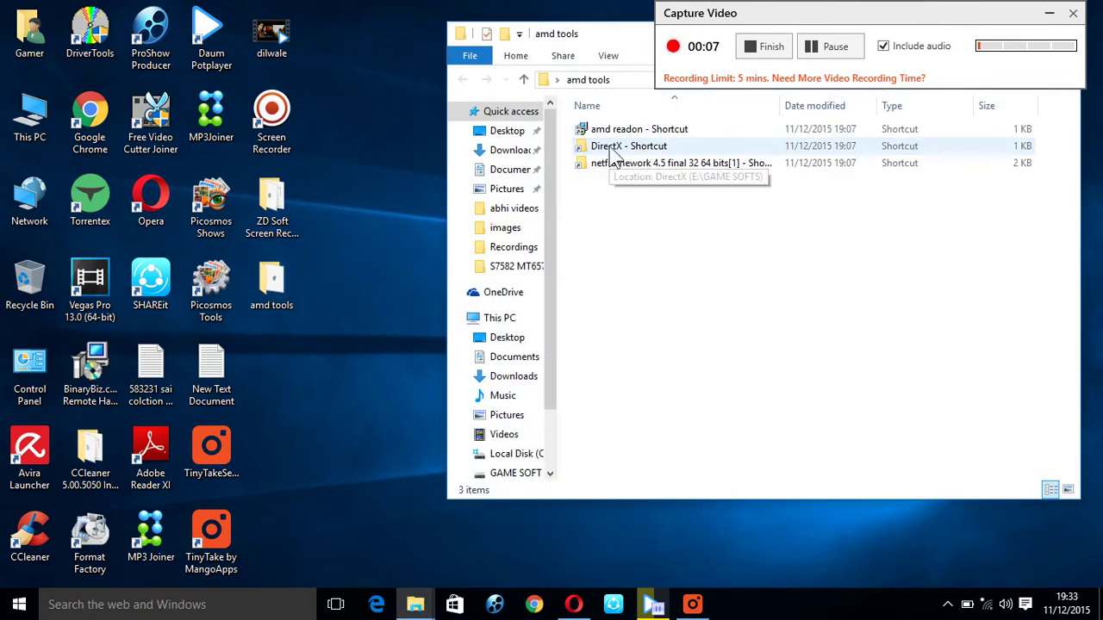
Step: Open the DirectX shortcut's folder and move down the file list toward DXSETUP
double_click(613, 148)
click(646, 233)
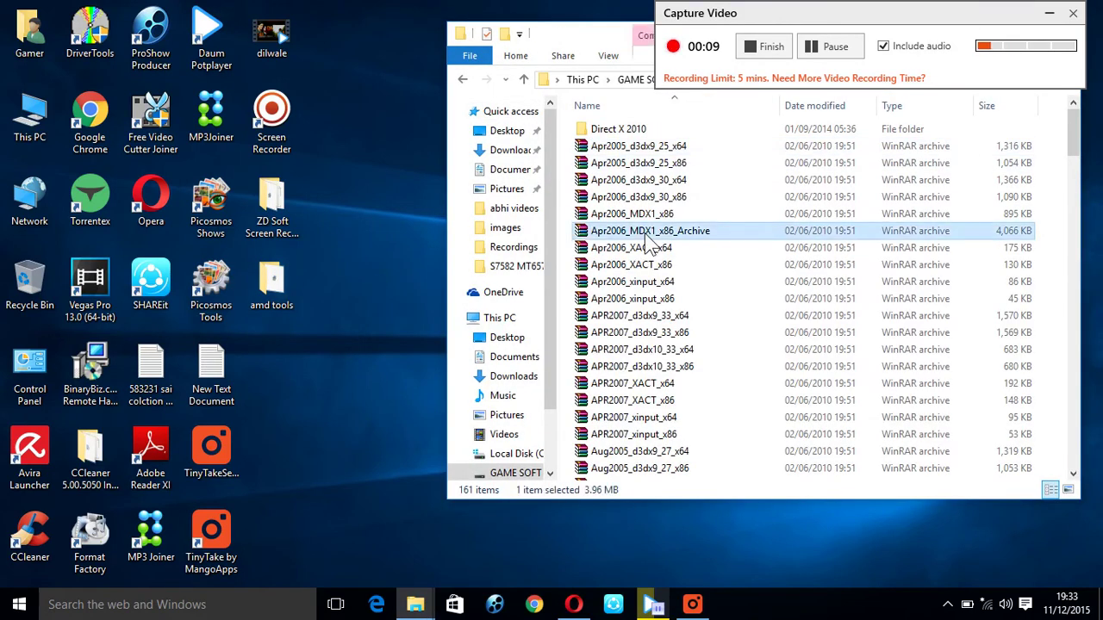
key(d)
key(Down)
key(Down)
key(Down)
key(Down)
key(Down)
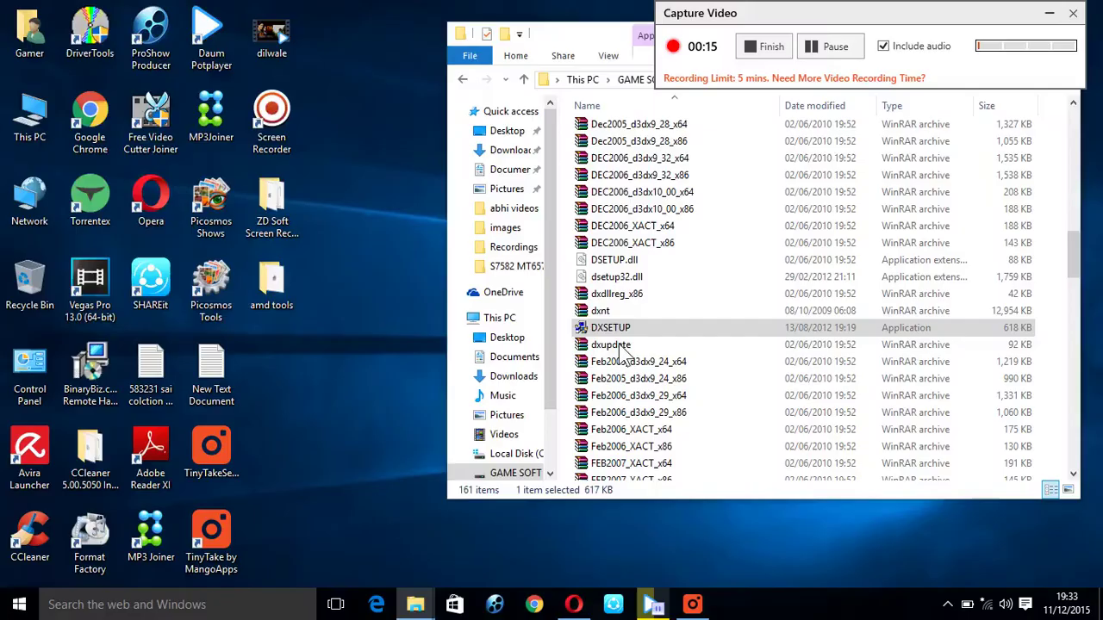
Step: Accept the DirectX license agreement and start installing the runtime components
click(258, 255)
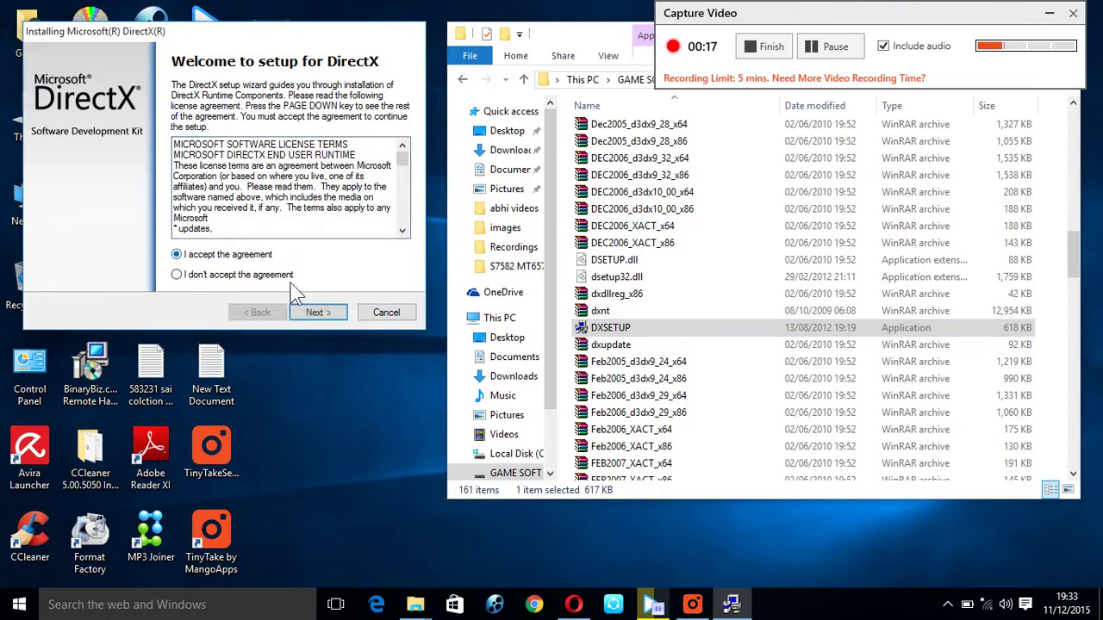
click(316, 313)
click(316, 312)
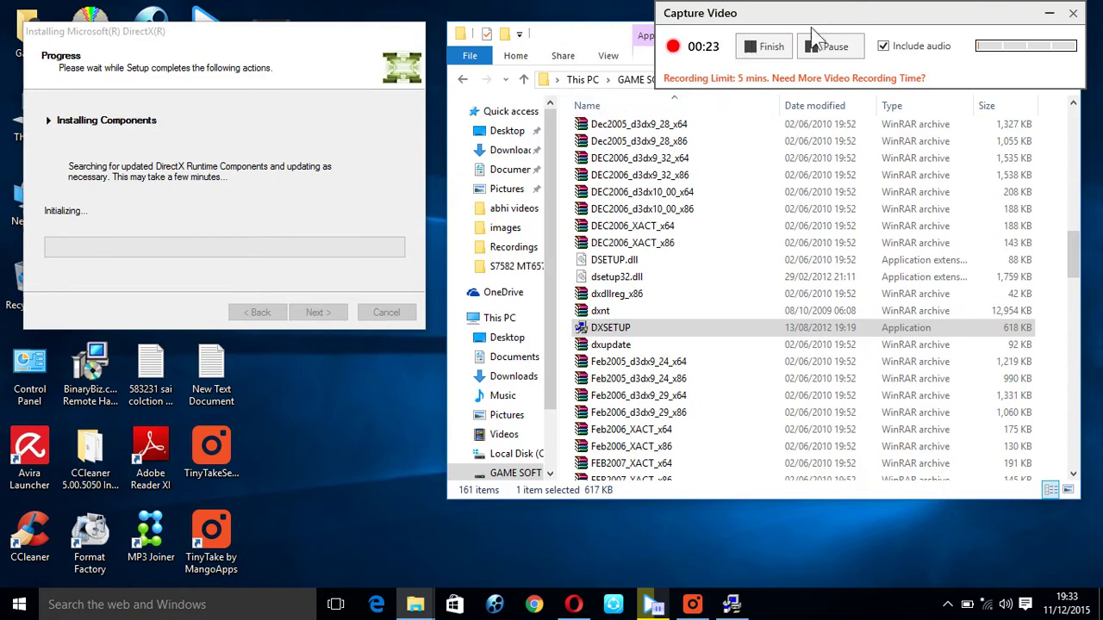
Step: Close the DirectX folder window and move the setup dialog to the right
click(1045, 18)
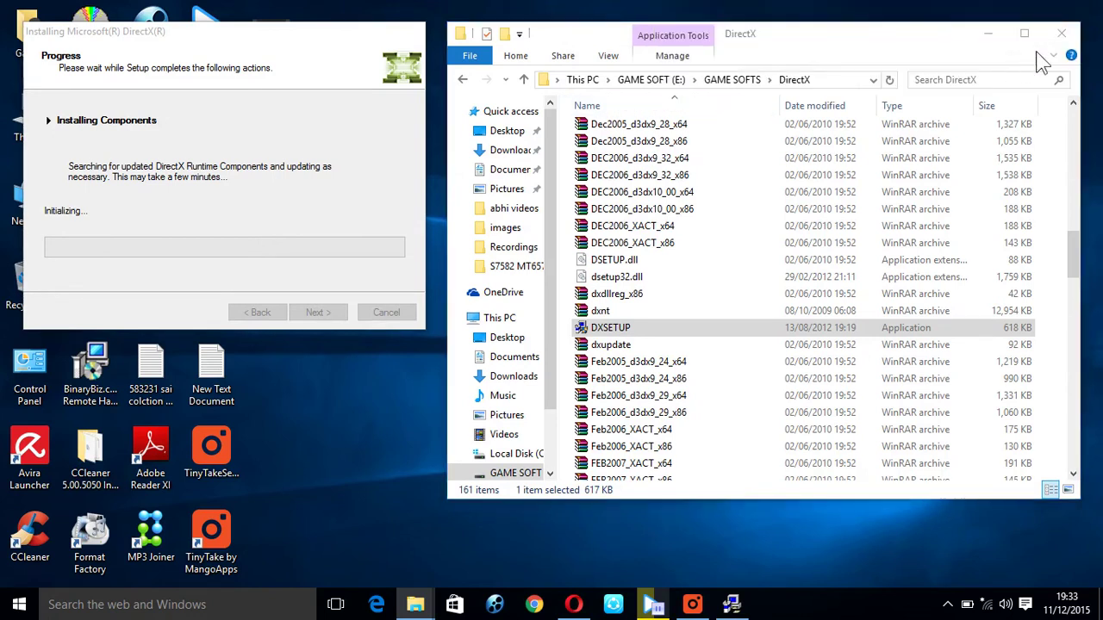
click(1061, 33)
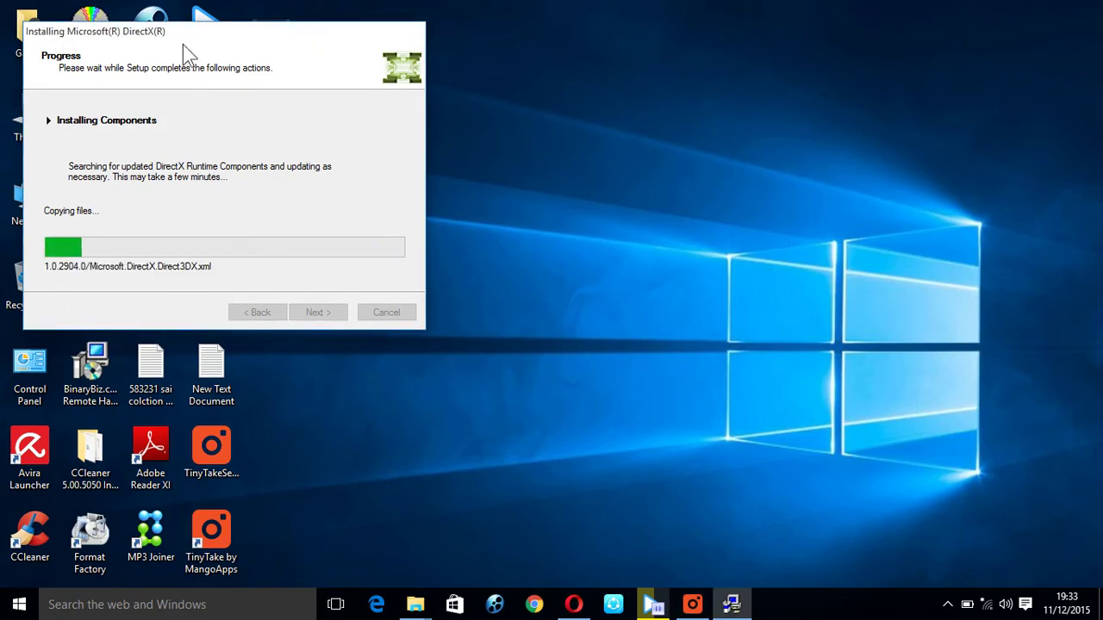
drag(183, 41, 709, 38)
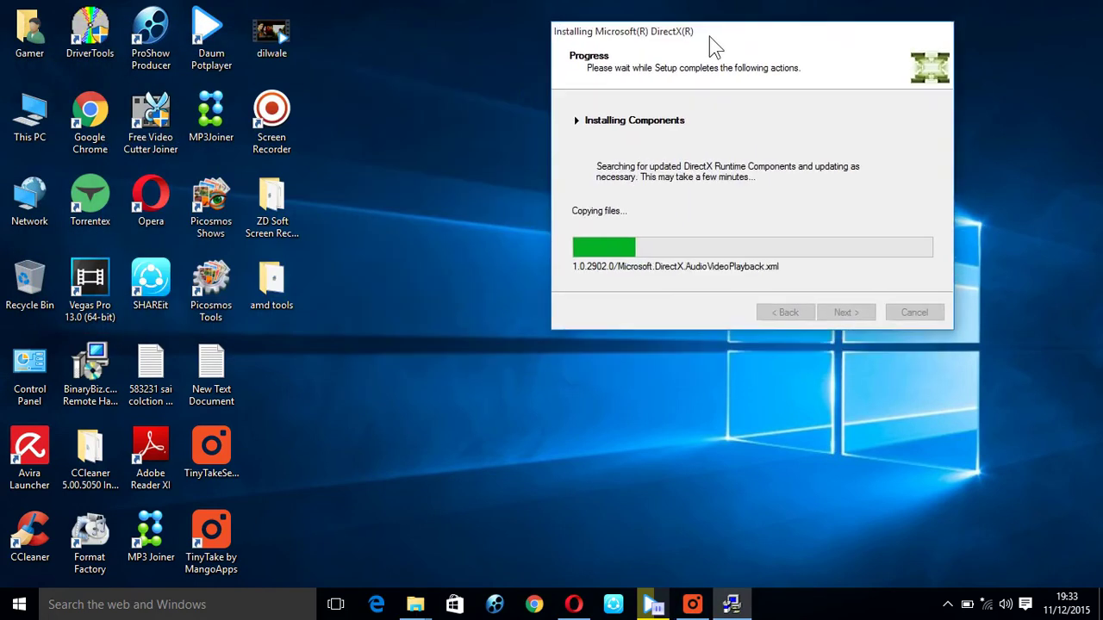
Step: Open the NETFramework 4.5 Final 32 64 Bits folder through the amd tools netframework shortcut
double_click(277, 291)
click(287, 147)
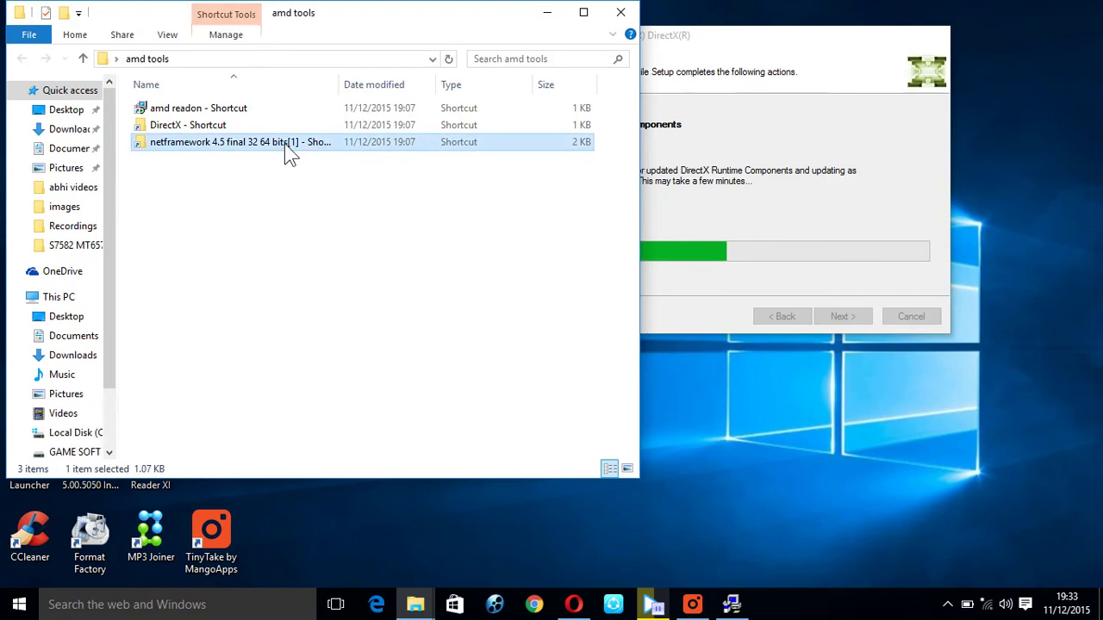
double_click(284, 143)
double_click(251, 113)
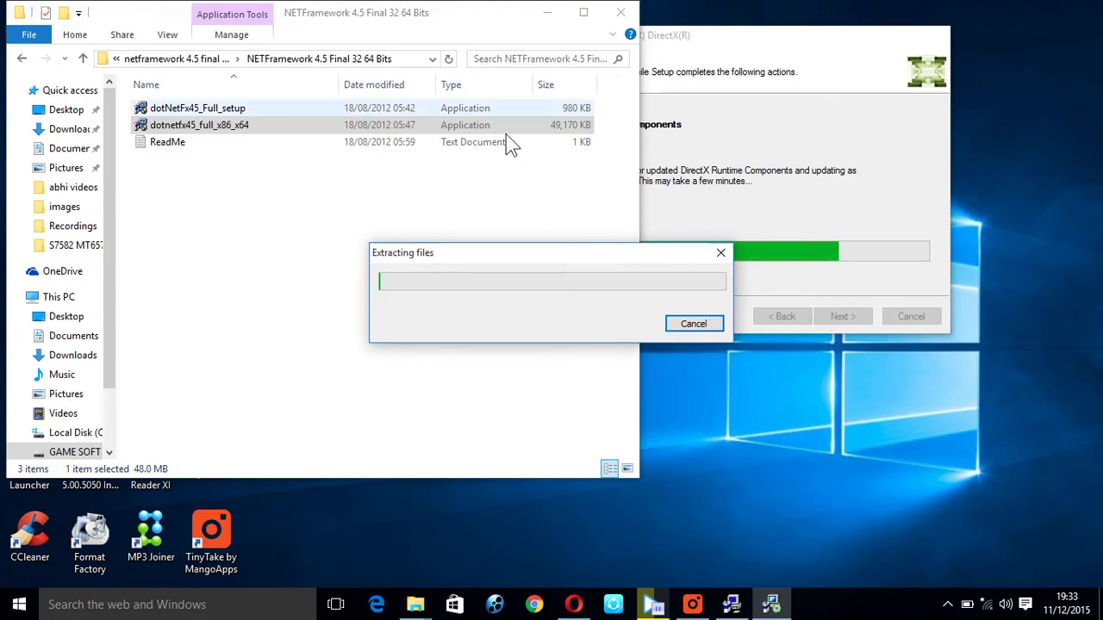
Step: Minimize the .NET folder window, move the extraction dialog up, and close amd tools
click(550, 12)
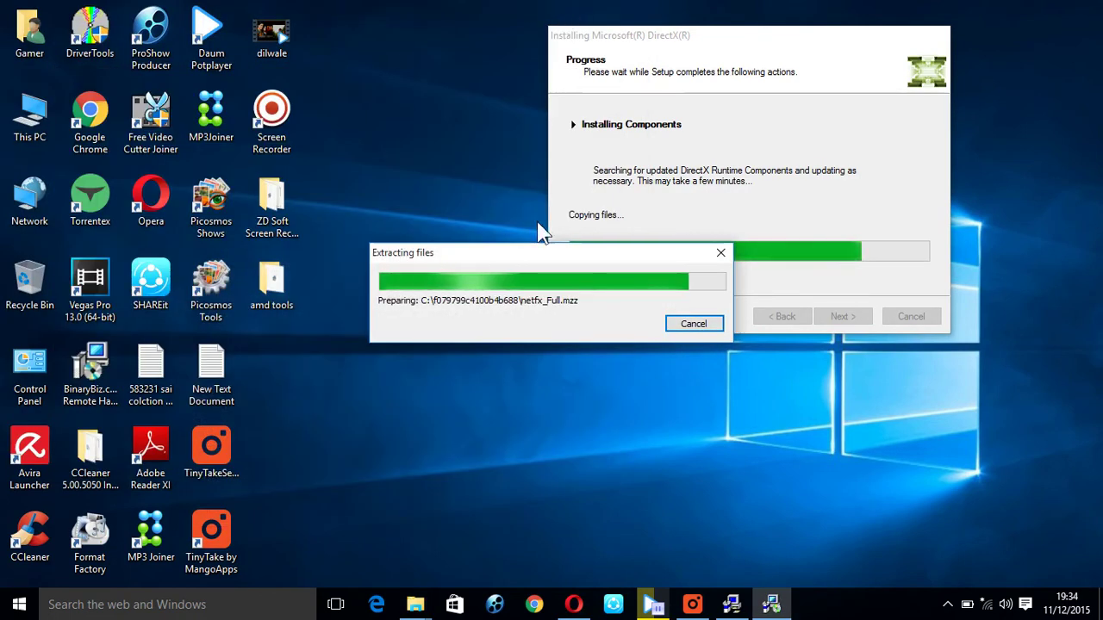
drag(549, 257, 555, 168)
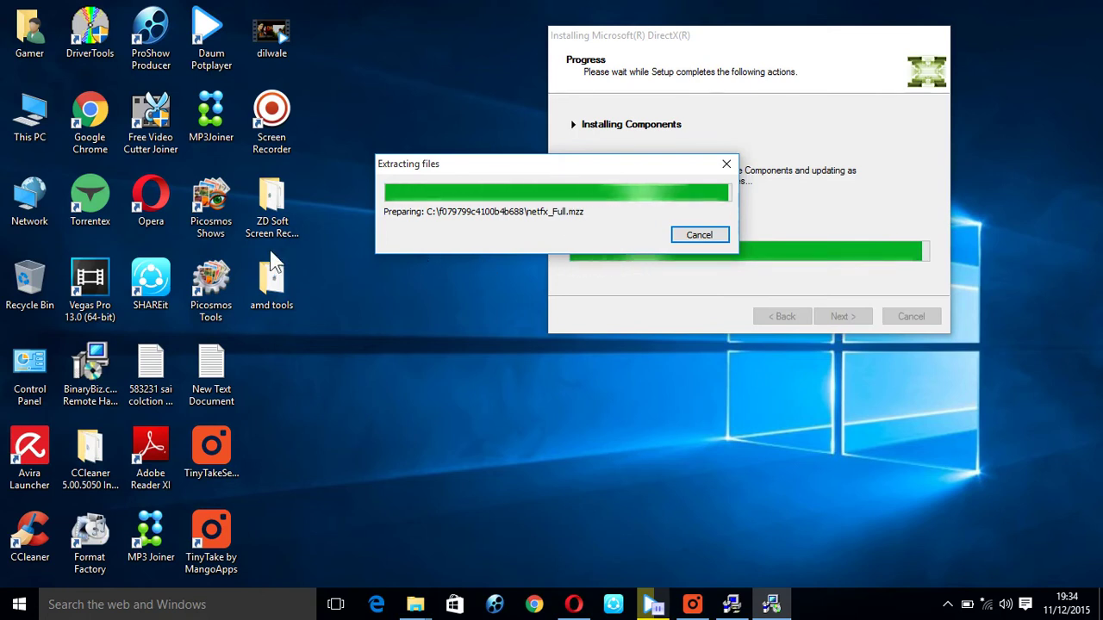
double_click(271, 284)
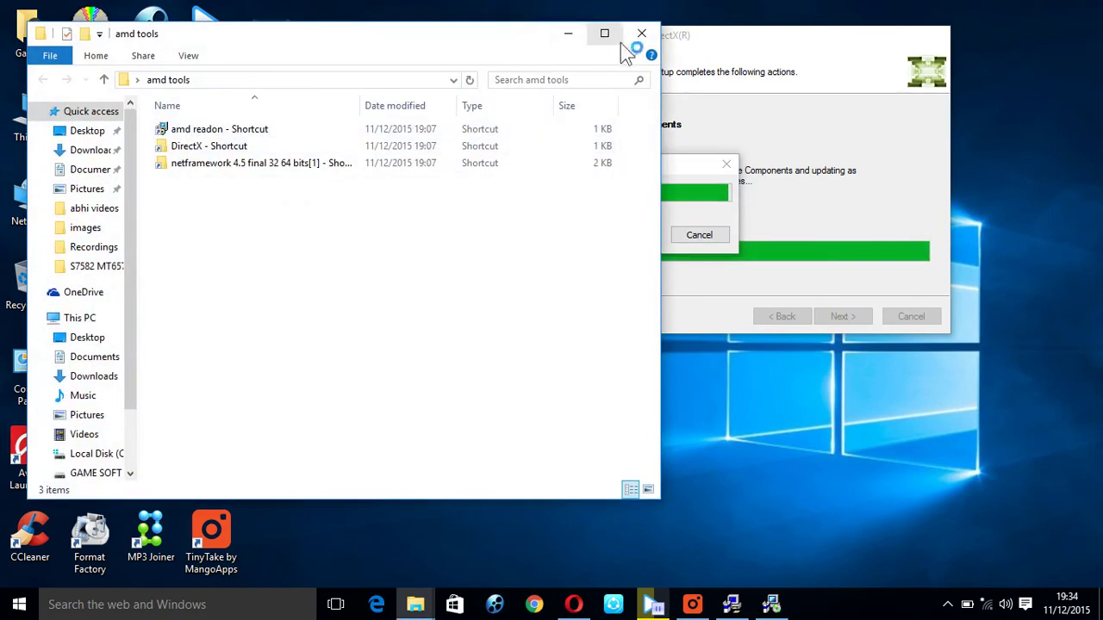
click(641, 34)
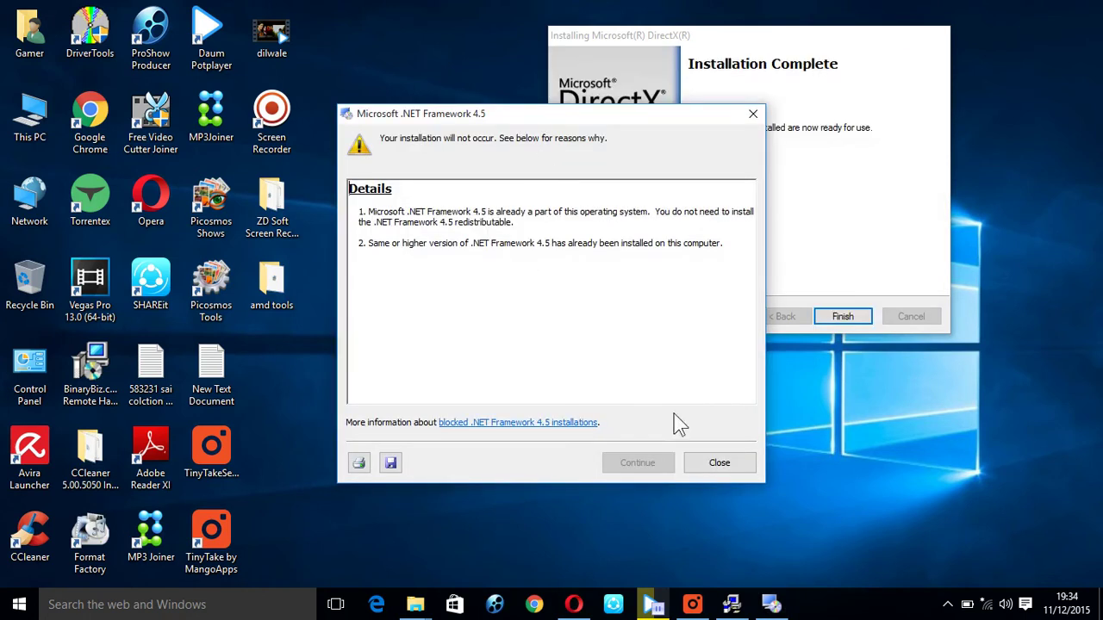
Step: Dismiss the .NET notice, finish DirectX, and launch 'amd readon - Shortcut' from amd tools
click(719, 463)
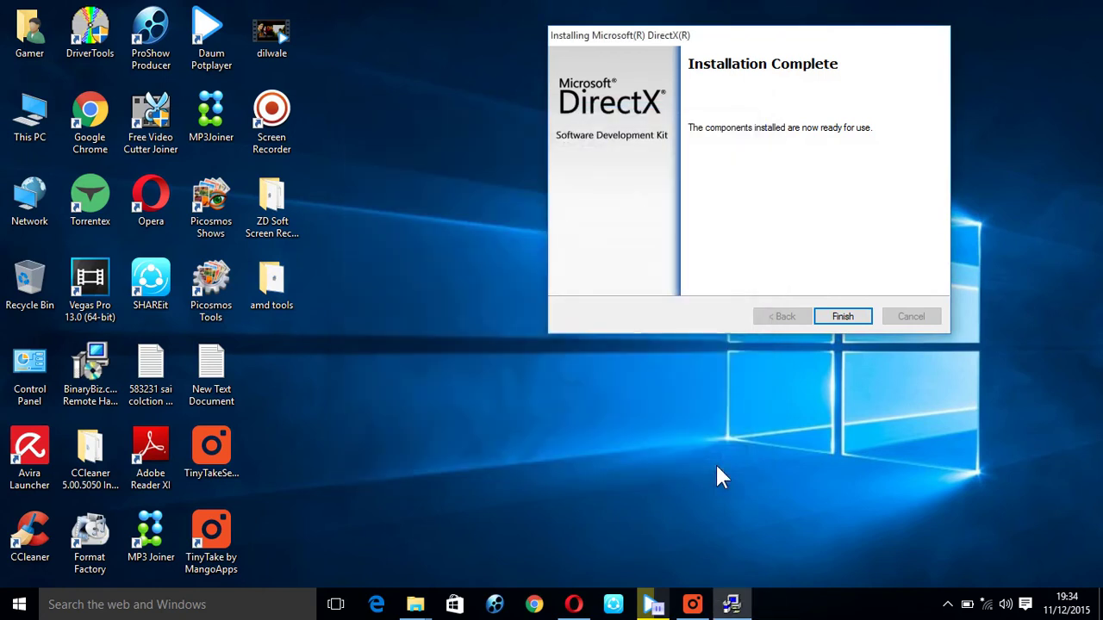
click(843, 317)
double_click(277, 294)
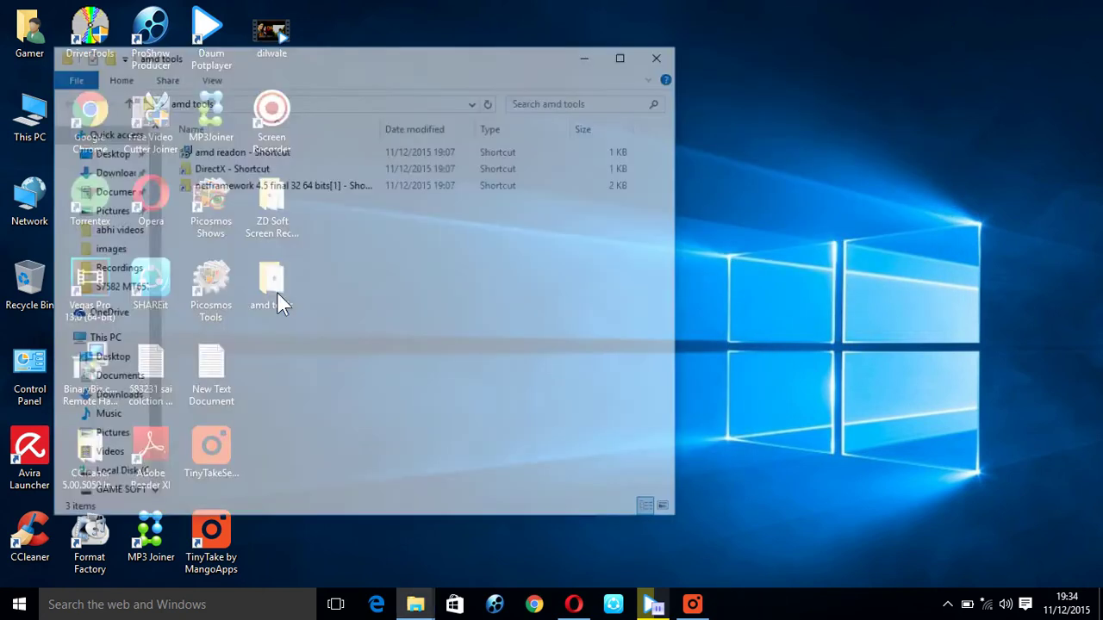
double_click(382, 156)
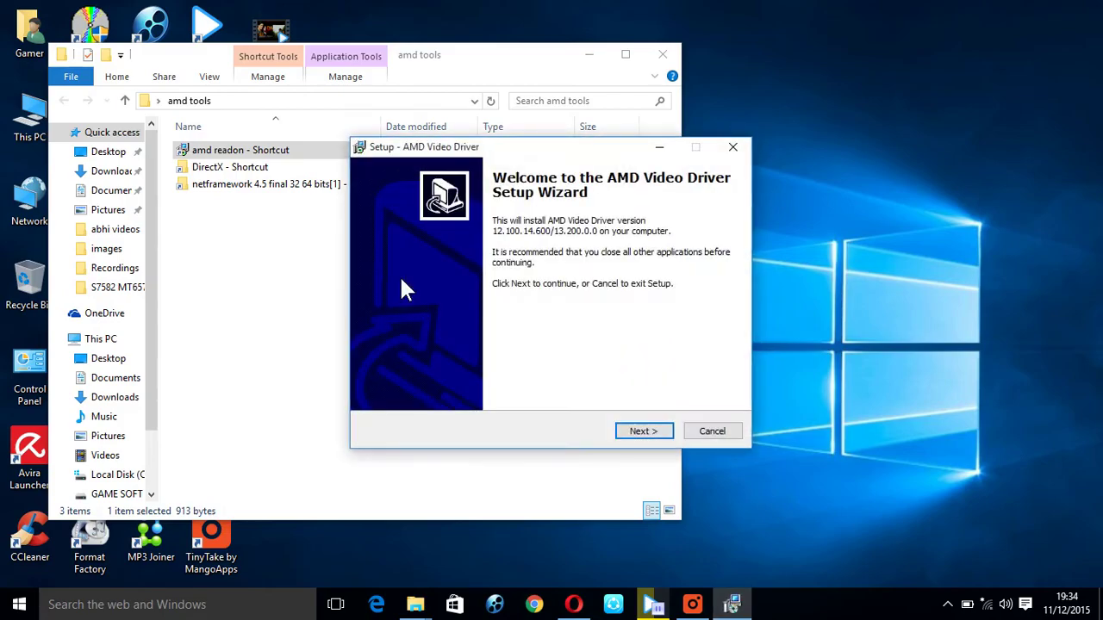
Step: Accept the AMD license and install into the existing c:\drivers\AMD Video Driver folder
click(644, 432)
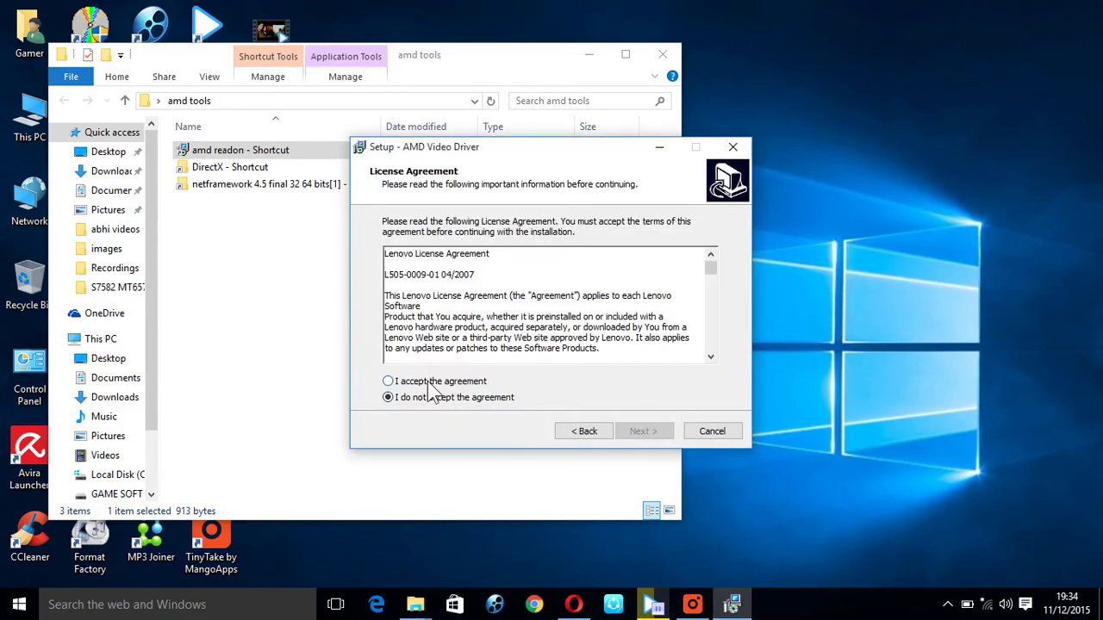
click(428, 384)
click(639, 435)
click(638, 436)
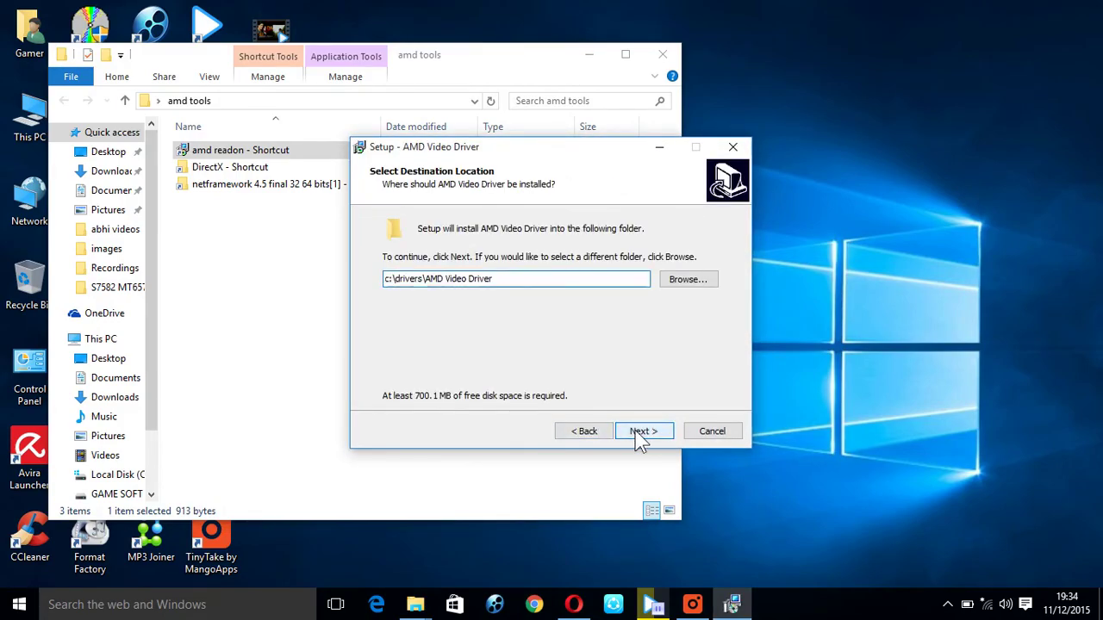
click(605, 375)
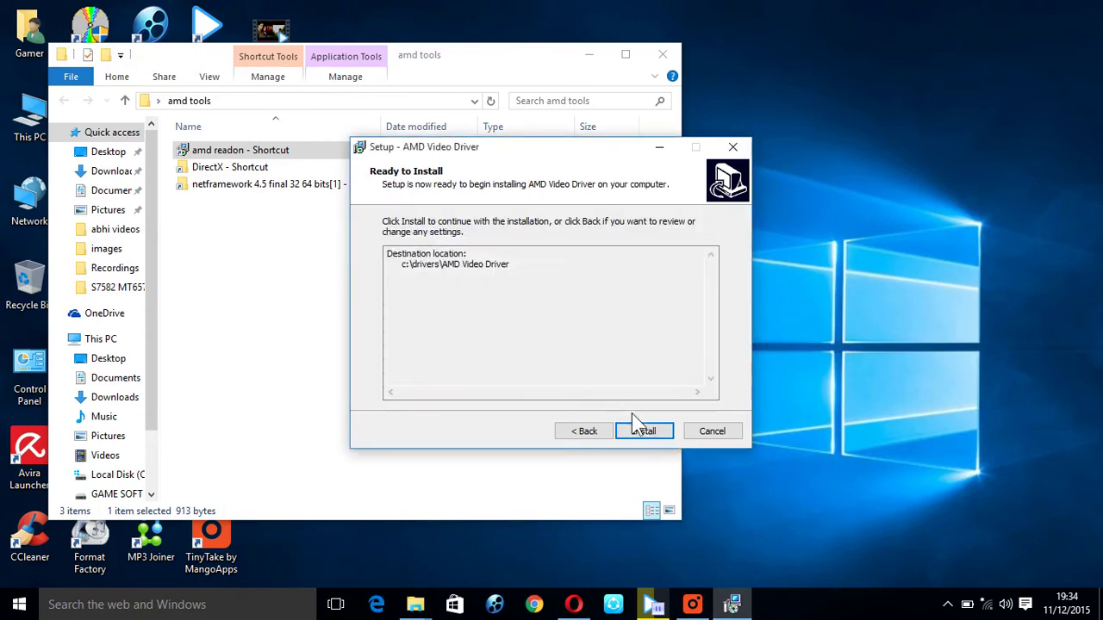
click(644, 434)
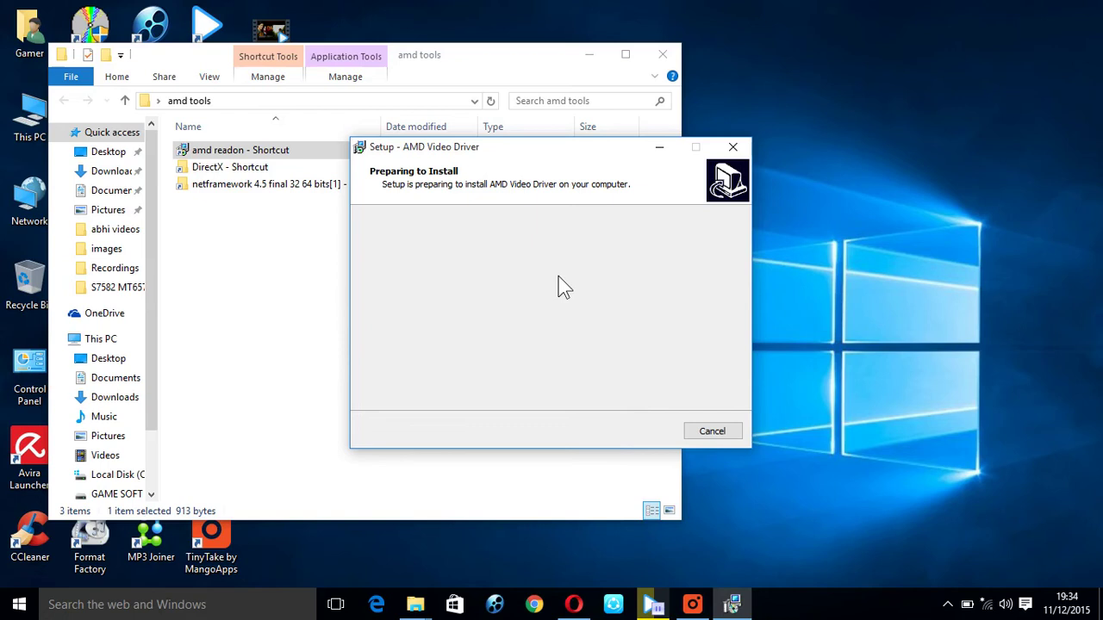
Step: Minimize the amd tools folder window and refresh the desktop
click(589, 73)
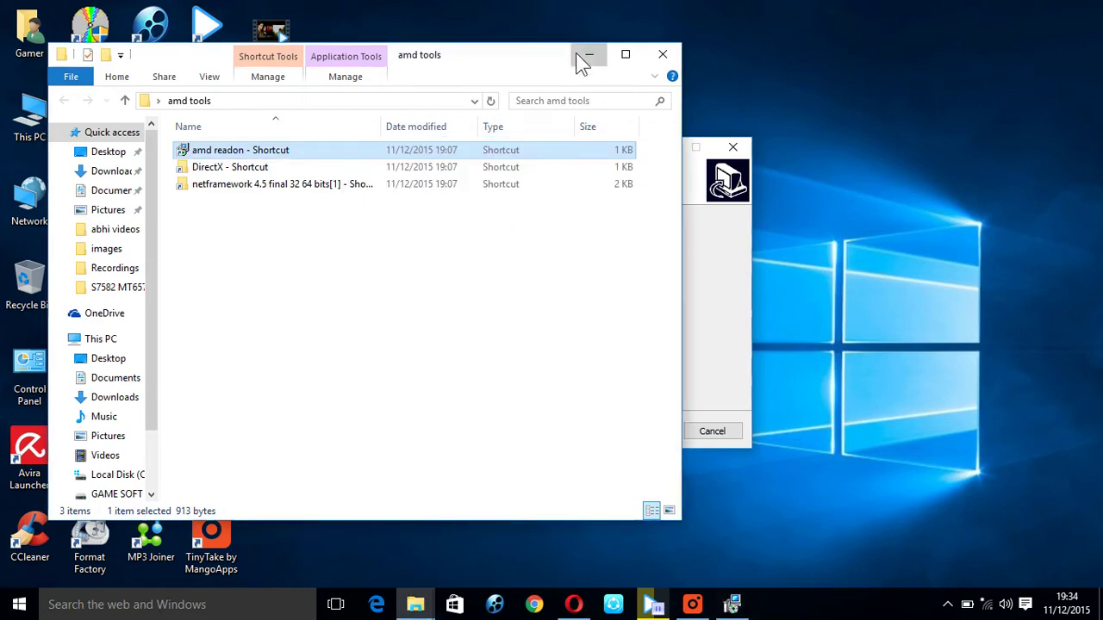
click(578, 53)
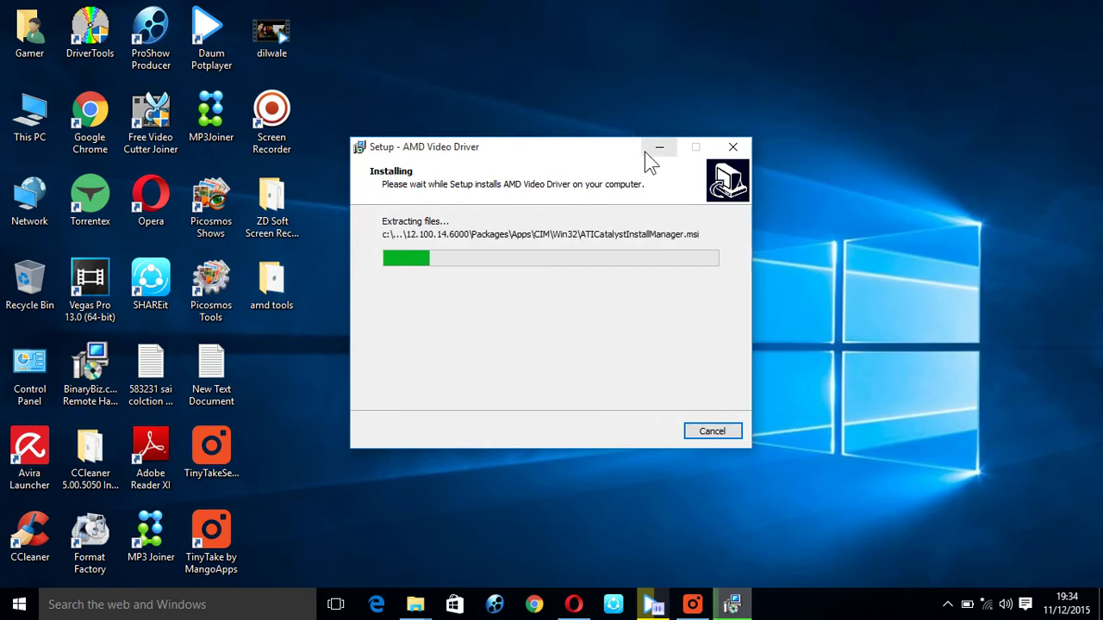
right_click(950, 227)
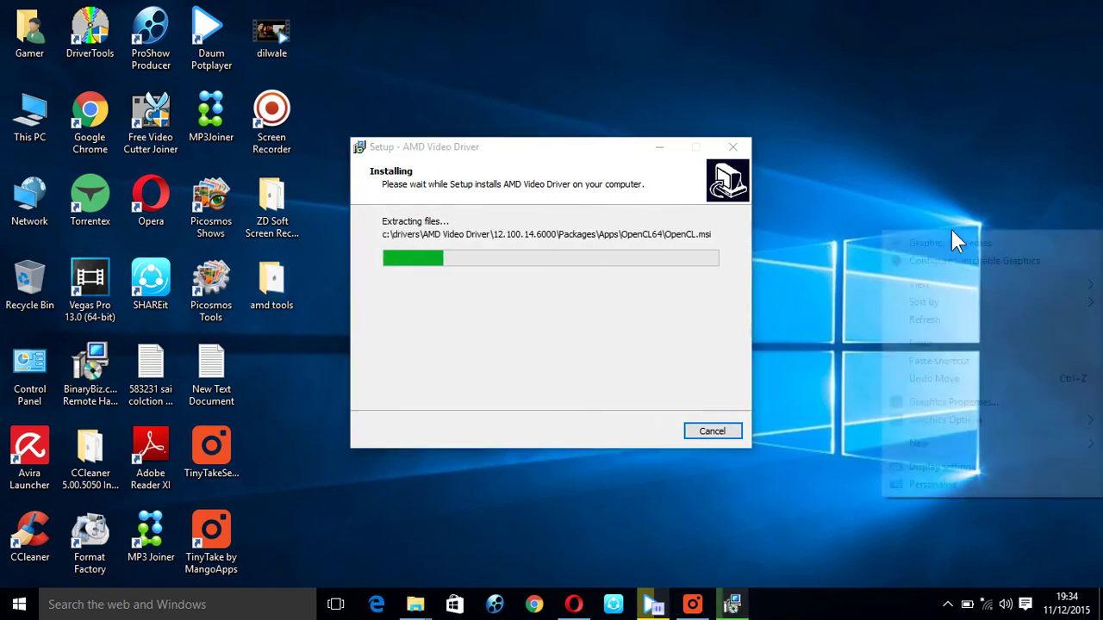
click(969, 320)
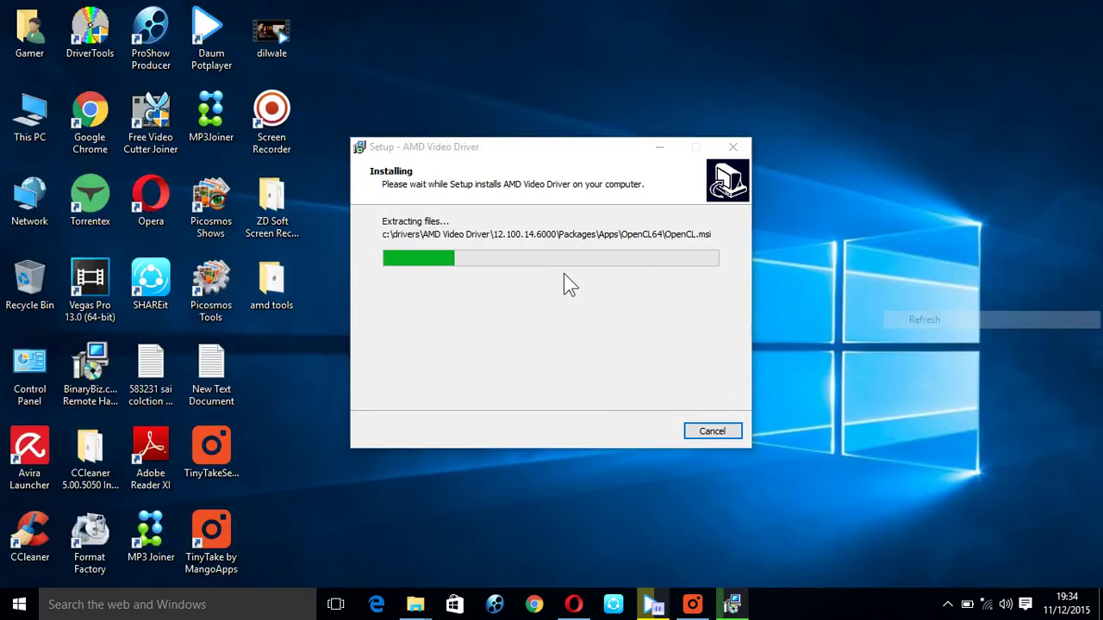
Step: Reopen amd tools, select the DirectX, .NET and amd readon shortcuts, then close it
double_click(285, 272)
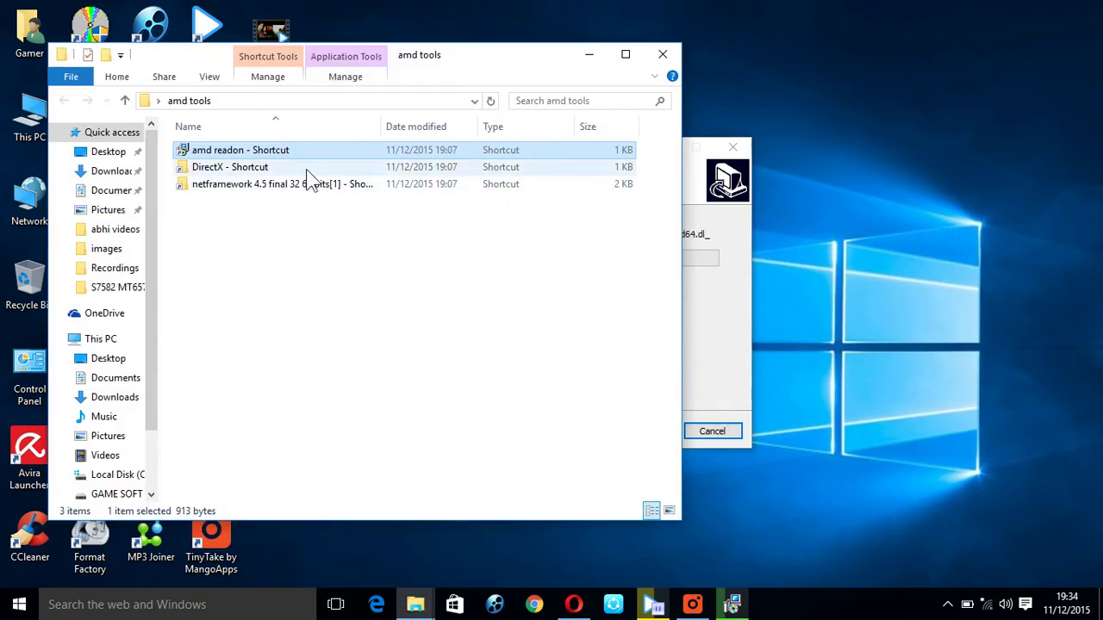
click(307, 172)
click(317, 186)
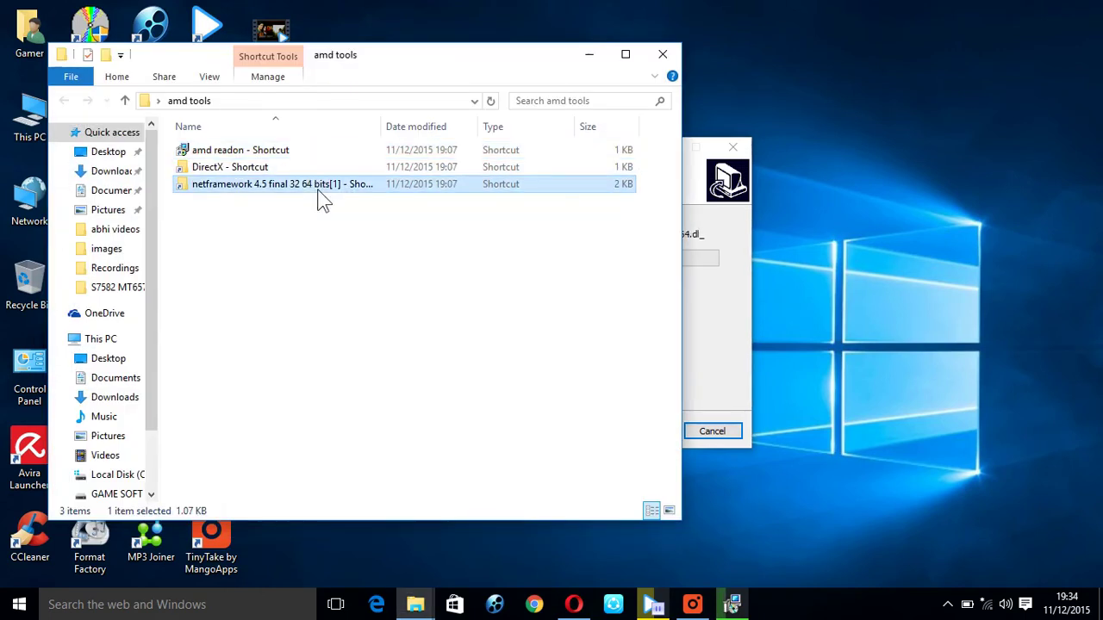
click(278, 152)
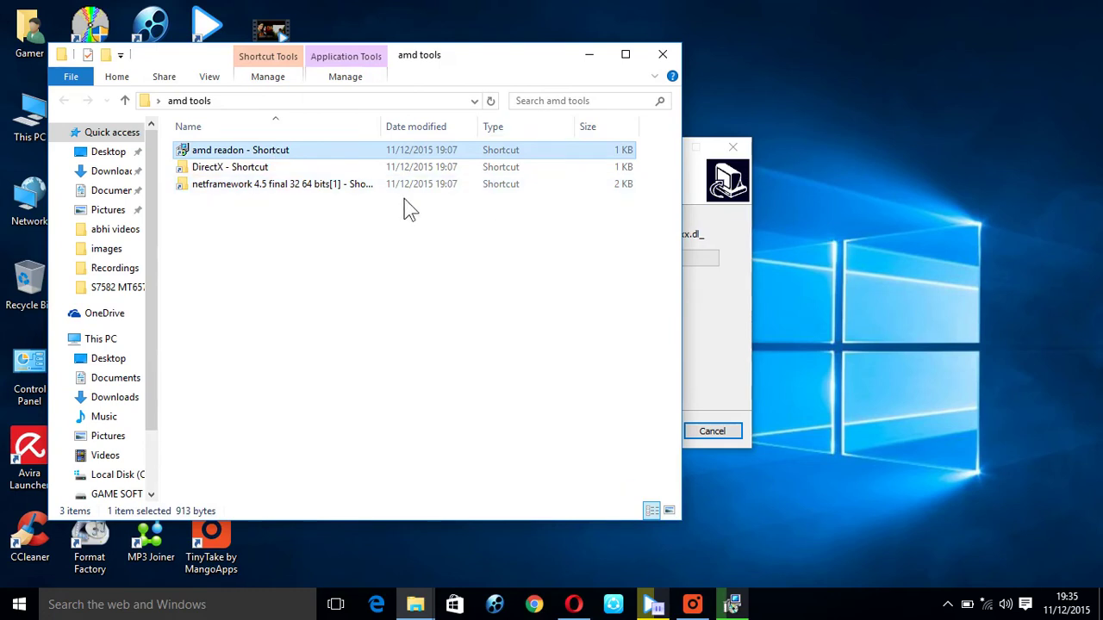
click(411, 255)
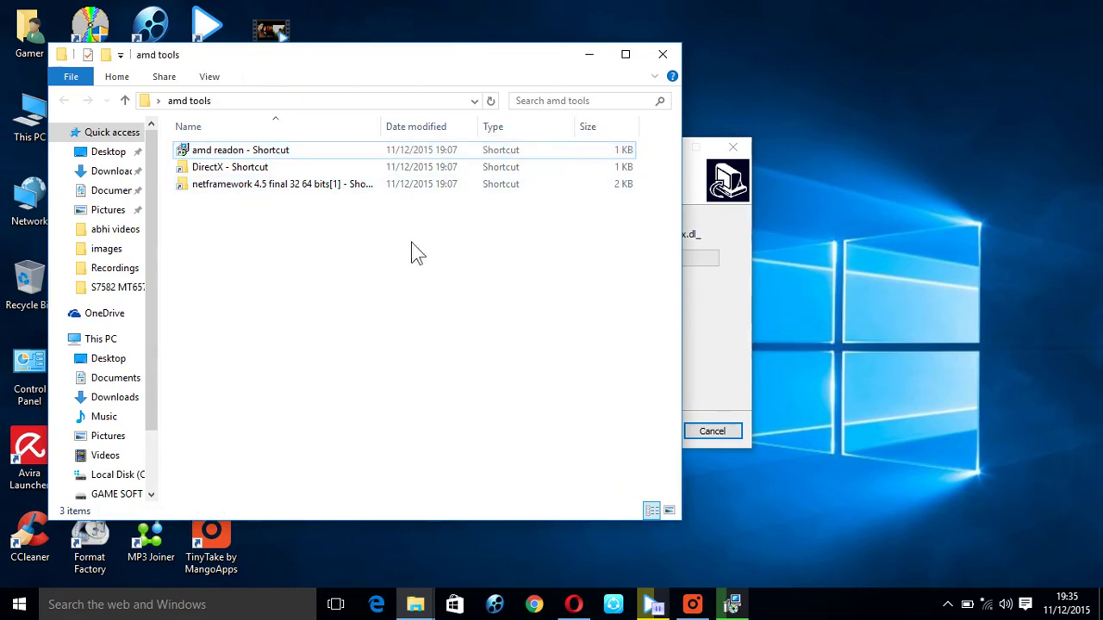
click(663, 55)
Step: Refresh the desktop repeatedly while the driver files extract
right_click(883, 151)
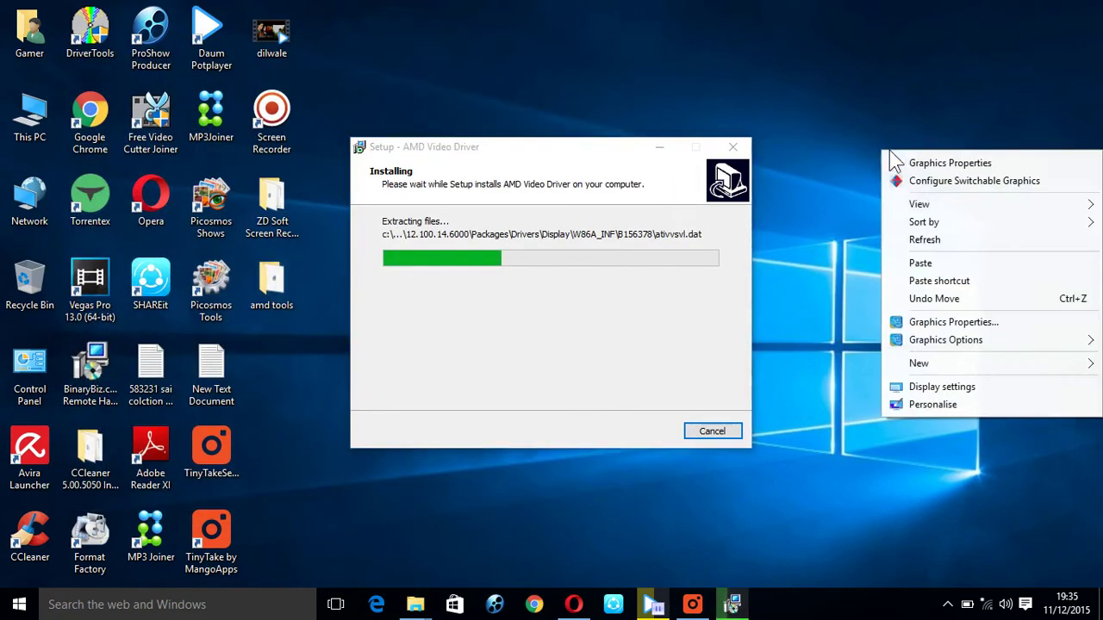
click(942, 247)
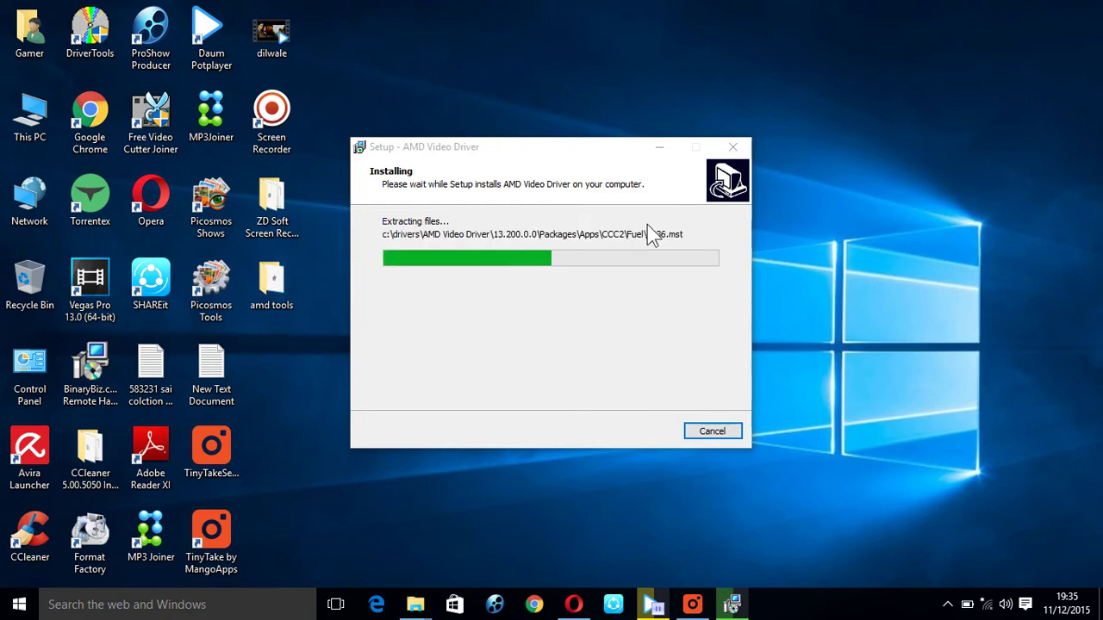
right_click(804, 233)
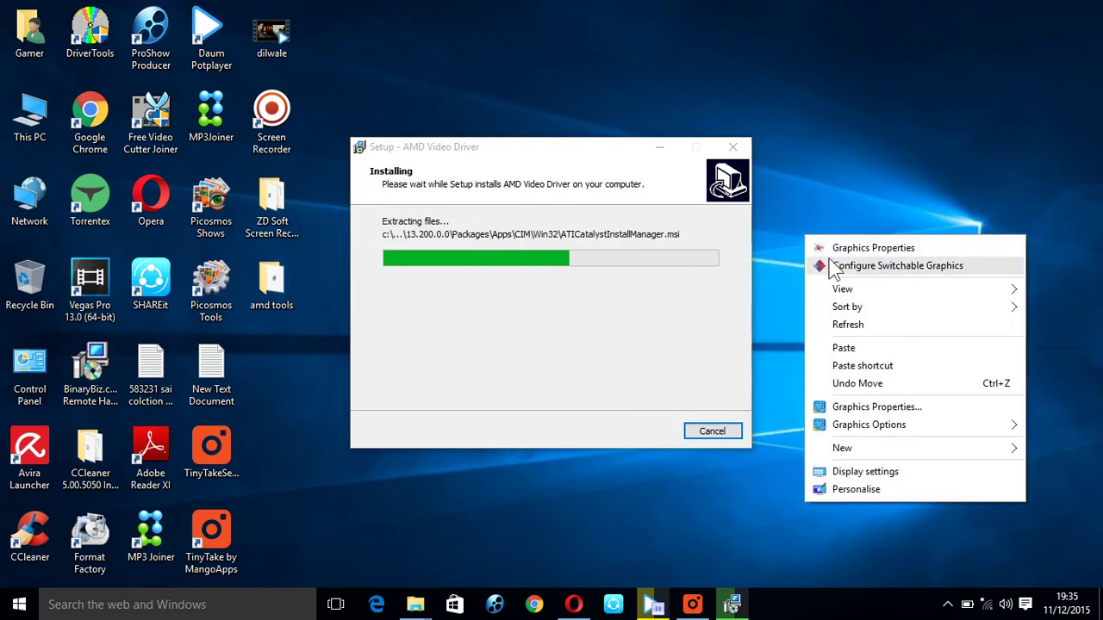
click(903, 325)
right_click(882, 111)
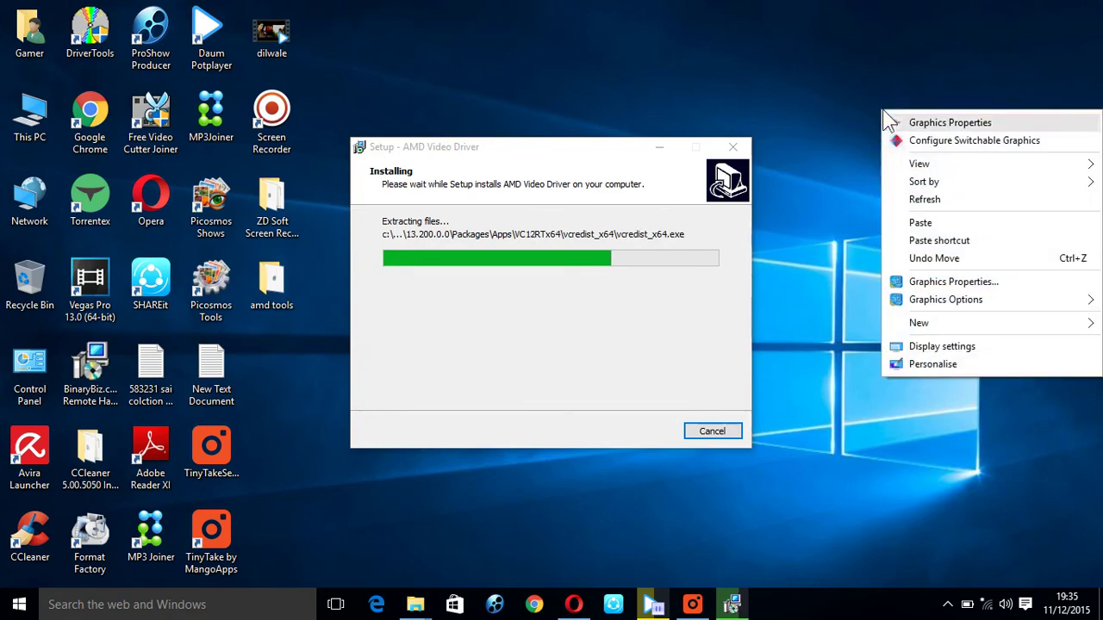
click(900, 199)
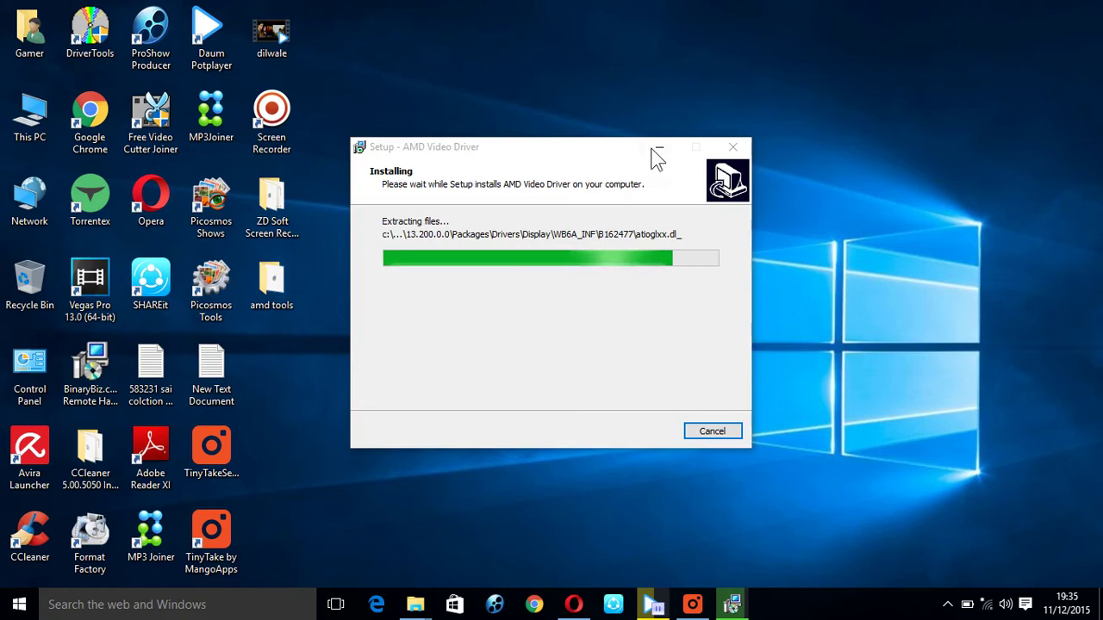
right_click(863, 211)
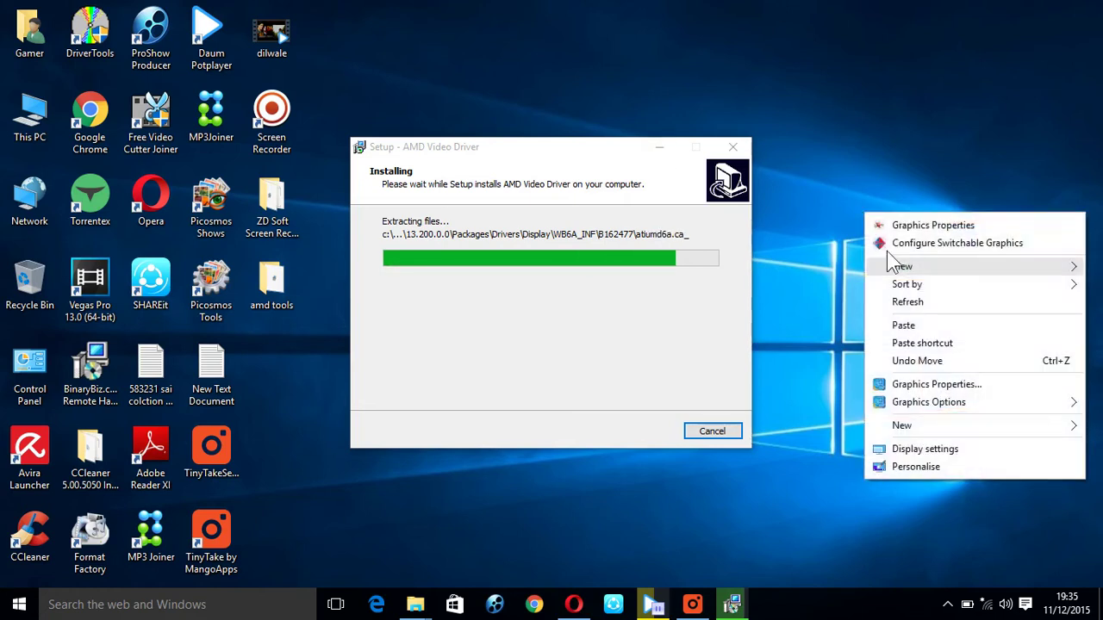
click(916, 304)
right_click(907, 168)
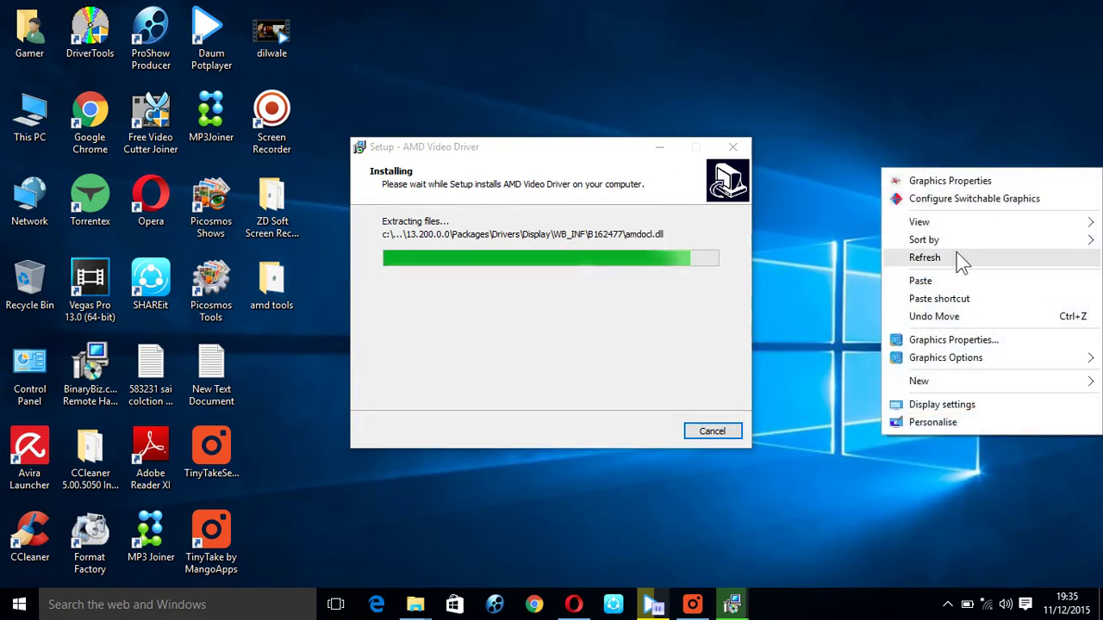
click(956, 256)
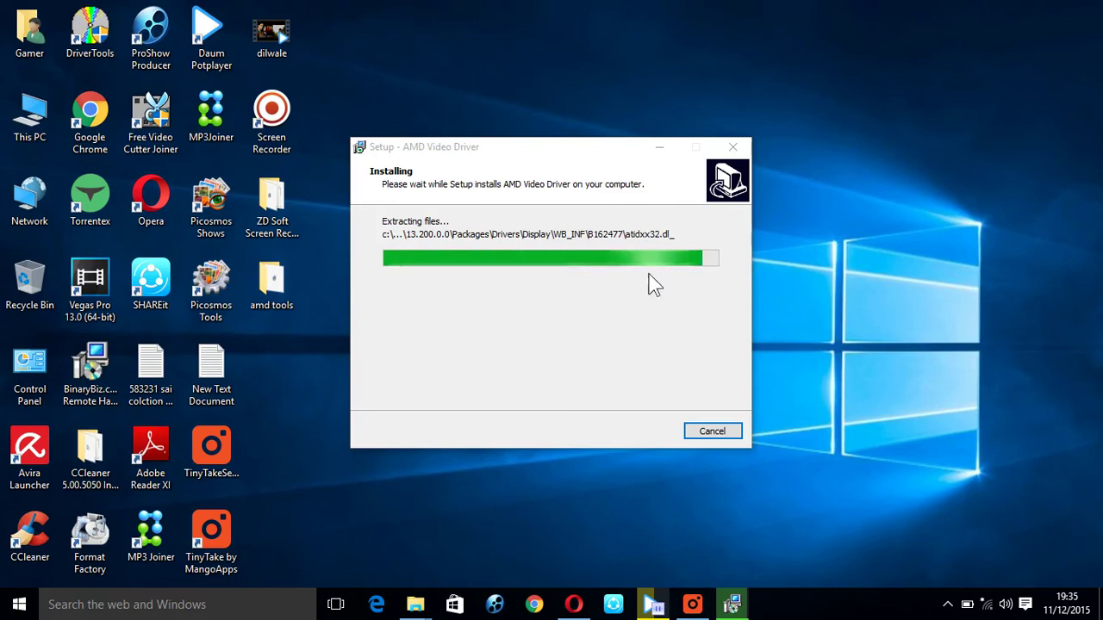
Step: Move the AMD setup dialog up and toggle the 'Install AMD Video Driver now' option
drag(557, 155, 549, 123)
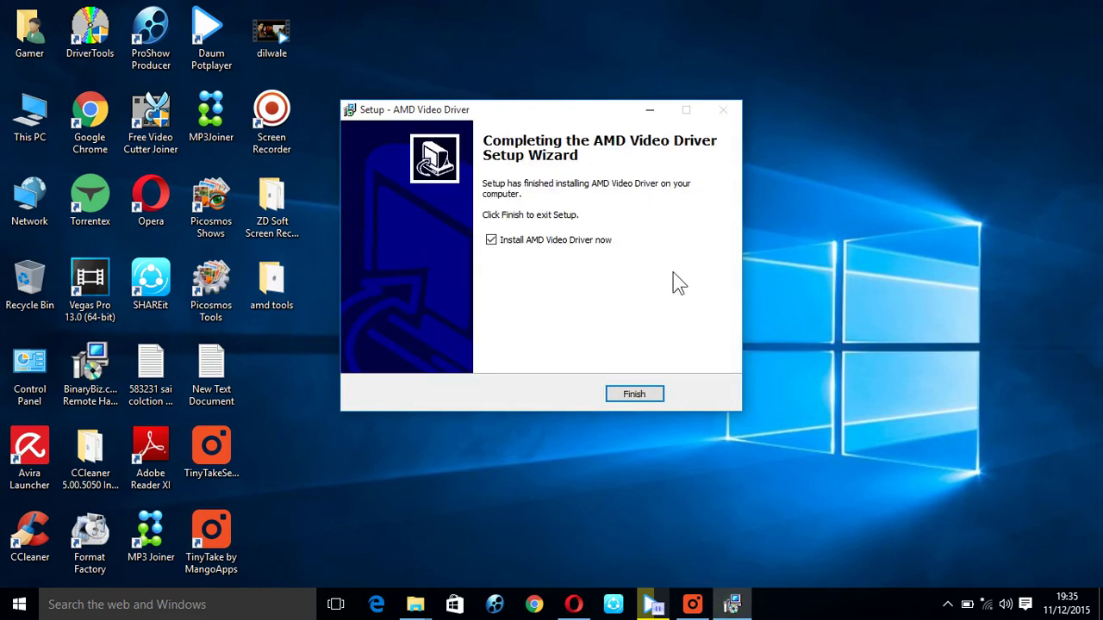
click(578, 237)
click(644, 395)
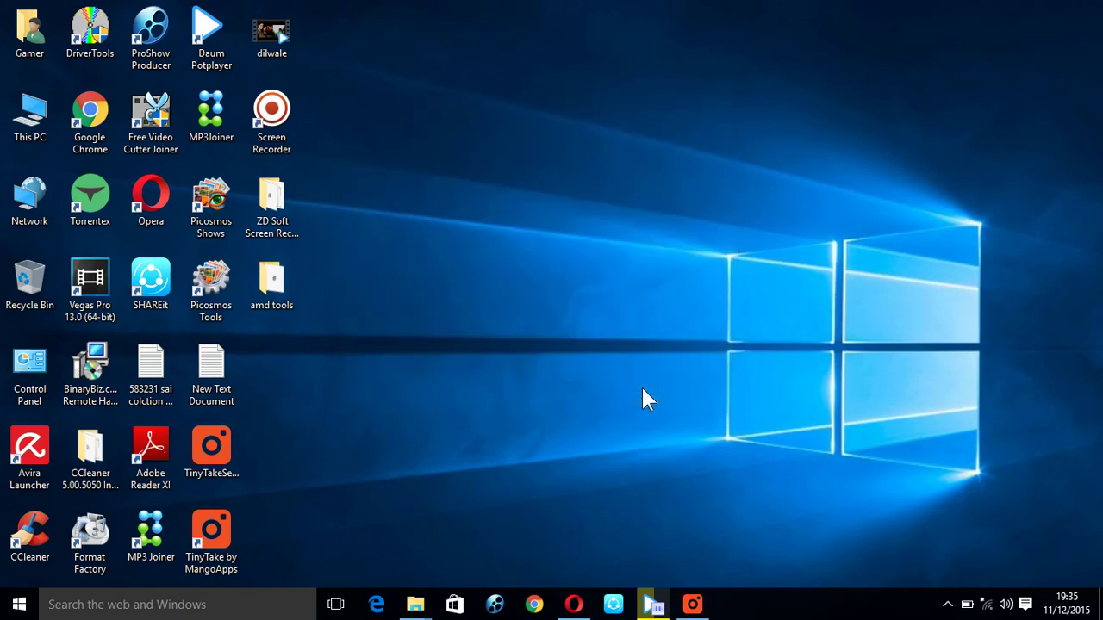
right_click(500, 191)
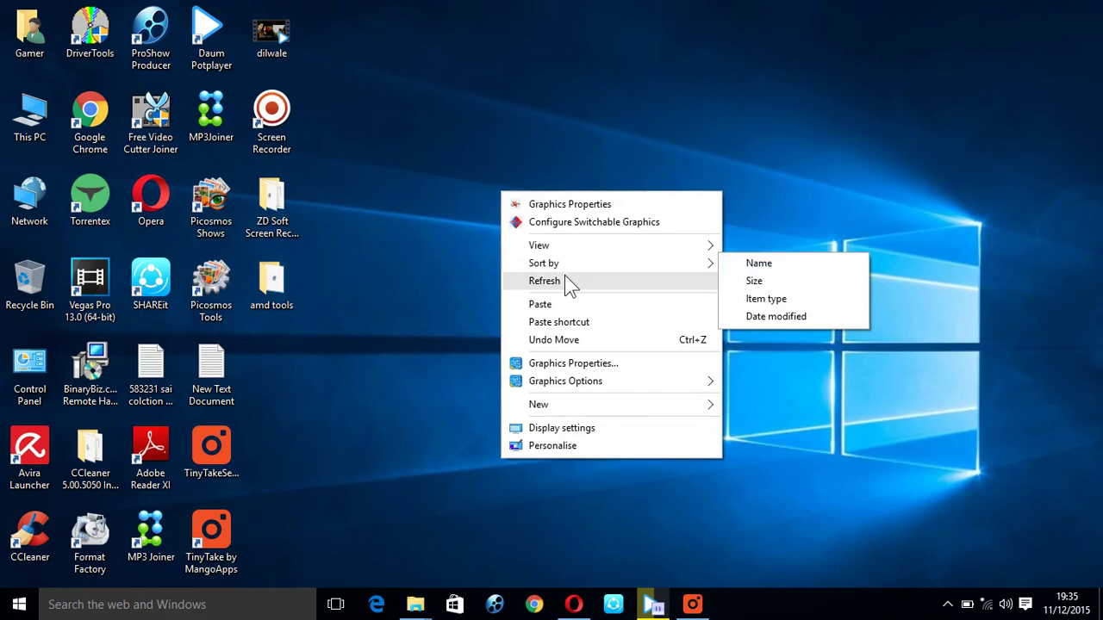
click(565, 279)
right_click(445, 108)
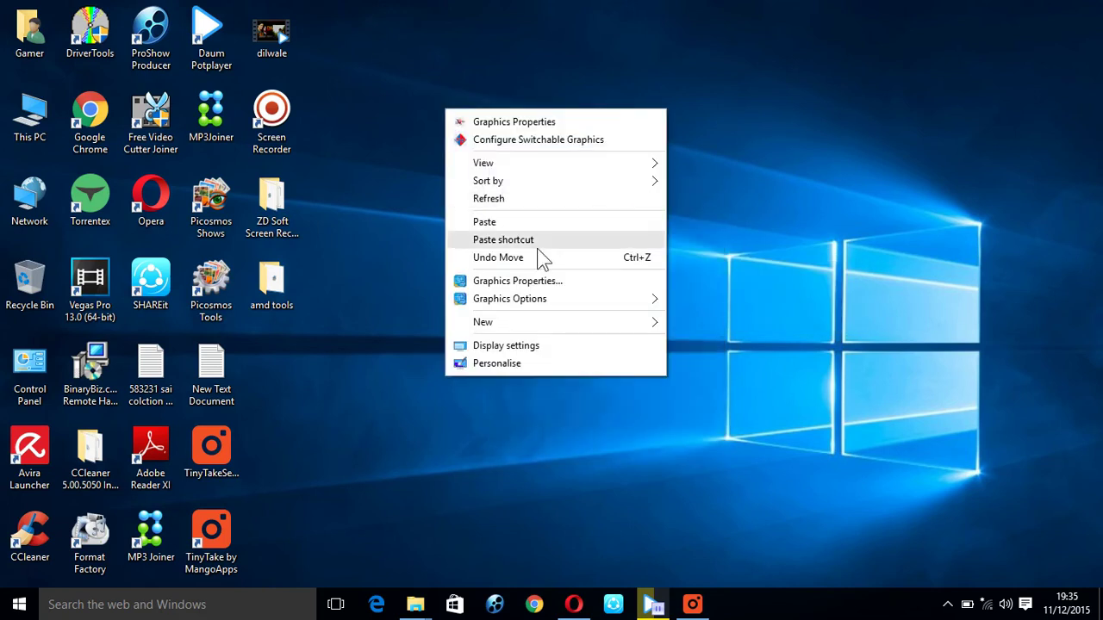
click(495, 141)
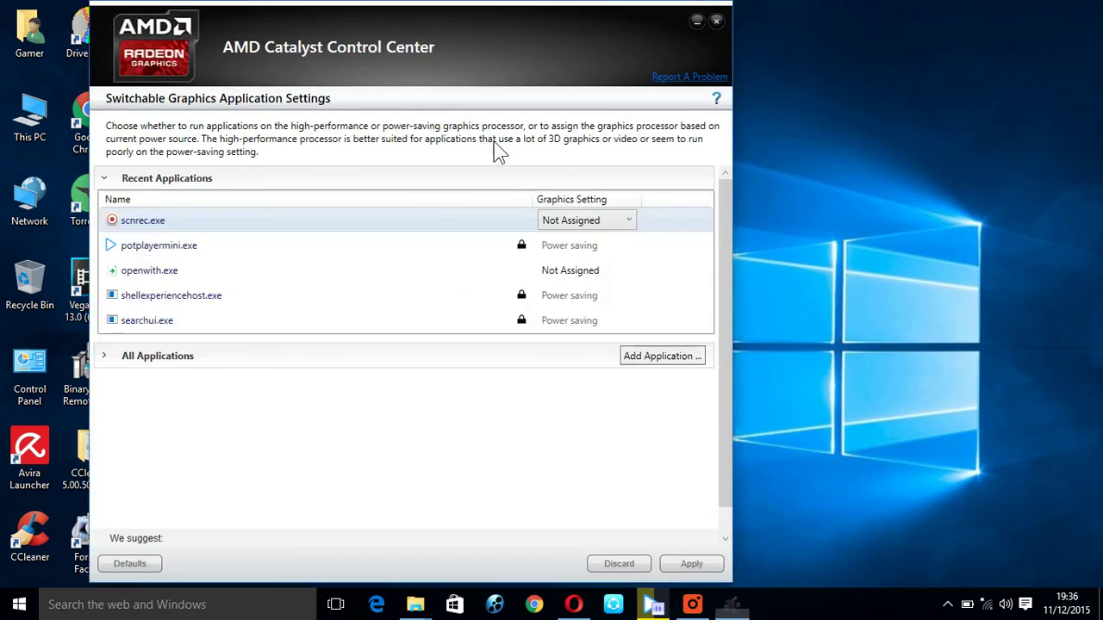
drag(721, 247, 737, 152)
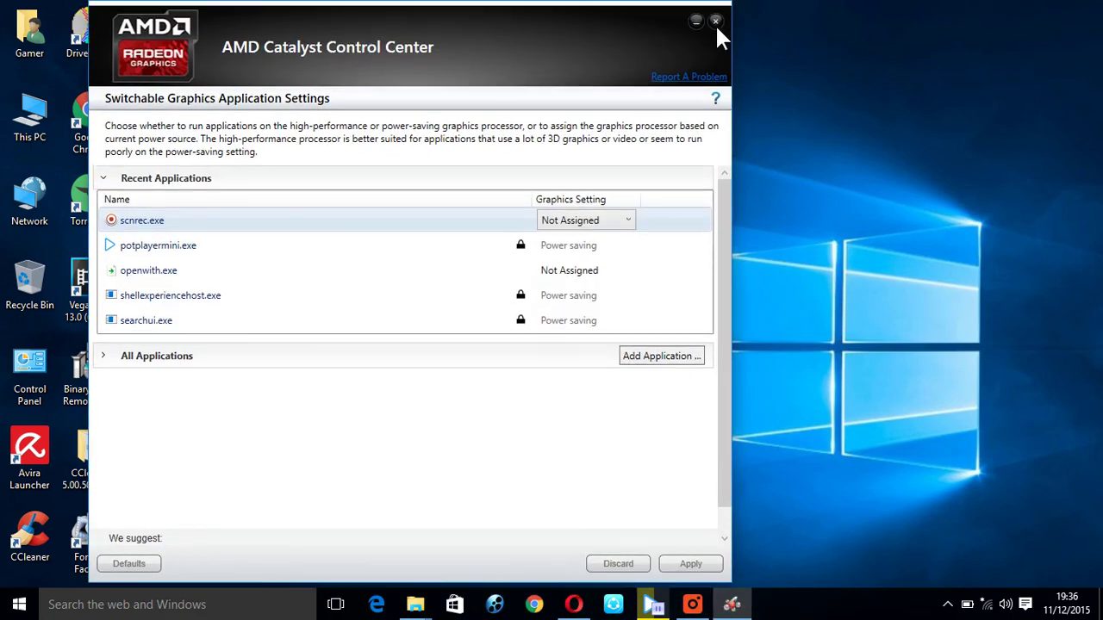
click(716, 21)
right_click(509, 194)
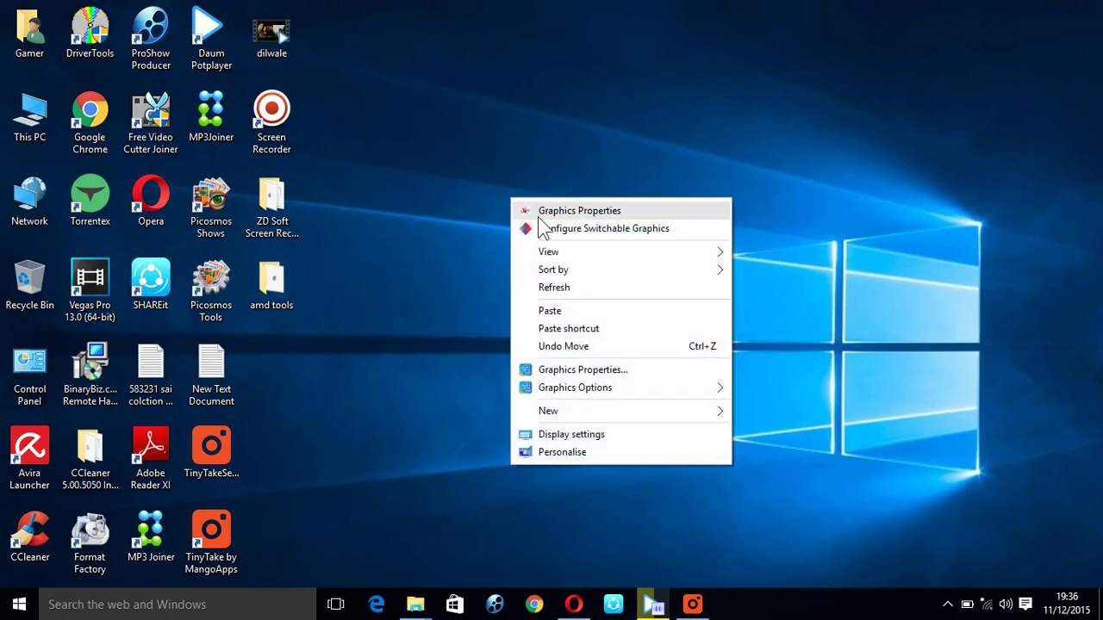
click(534, 212)
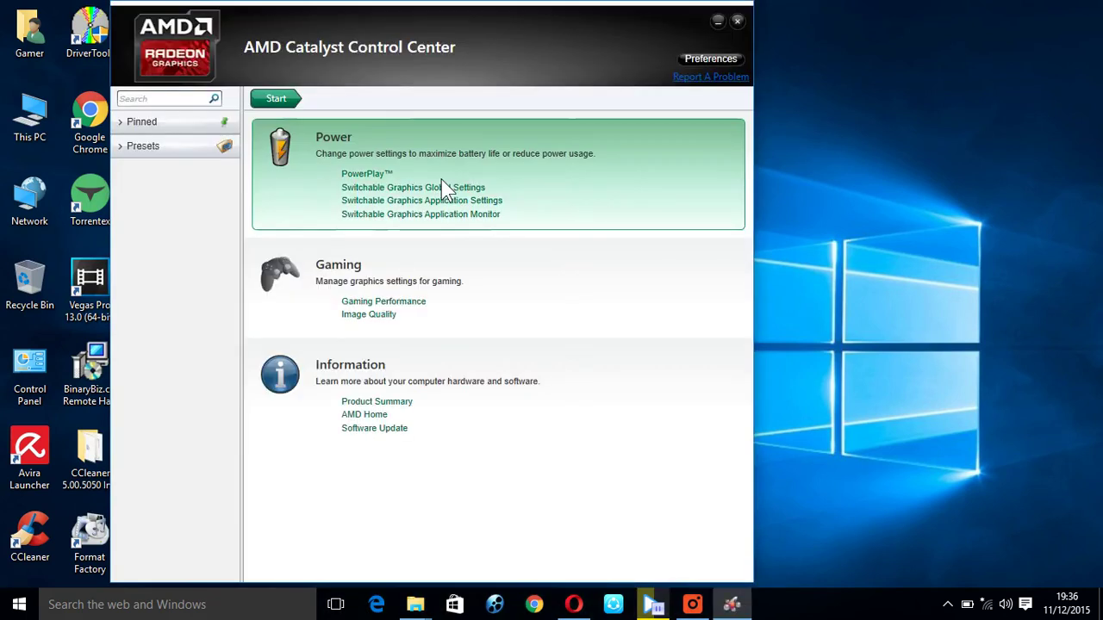
click(278, 281)
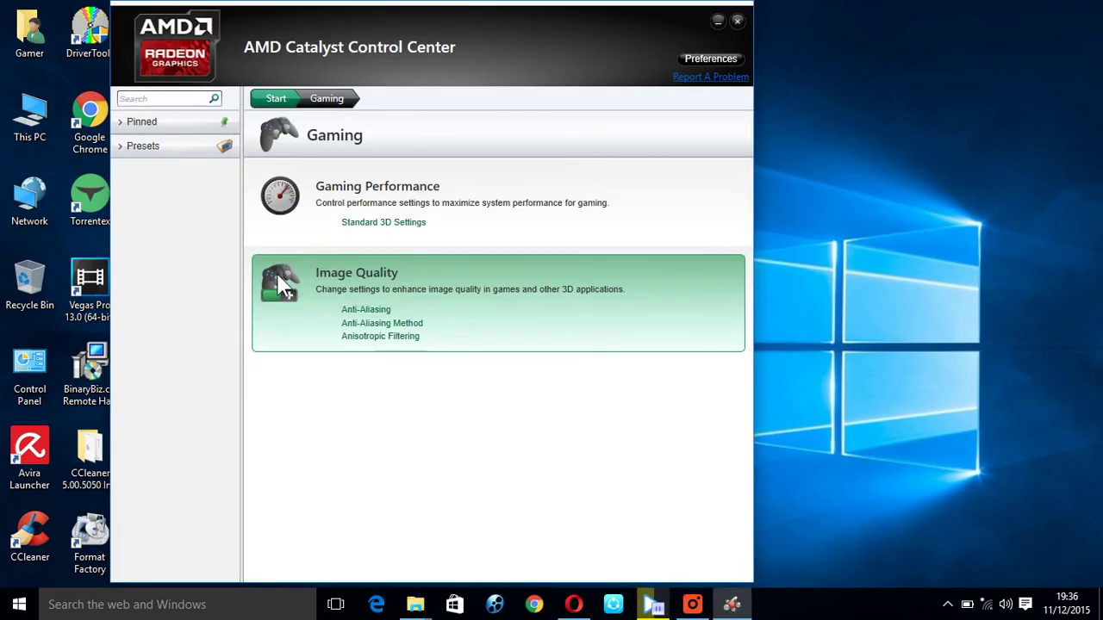
click(278, 280)
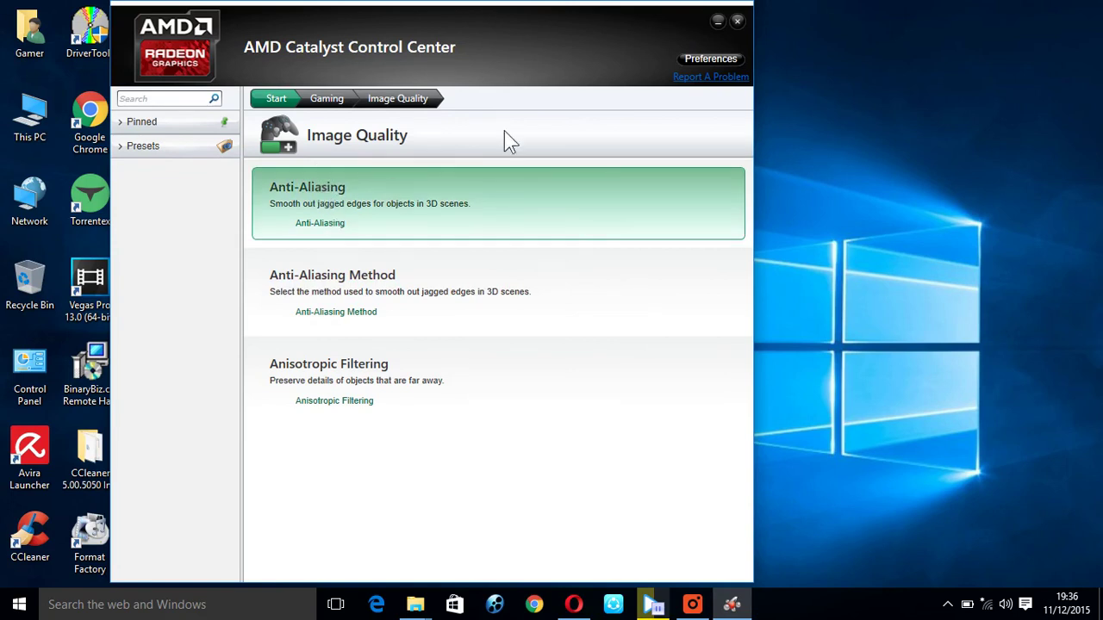
Step: Close Catalyst Control Center, refresh the desktop twice, and bring up TinyTake's Capture Video window
click(736, 22)
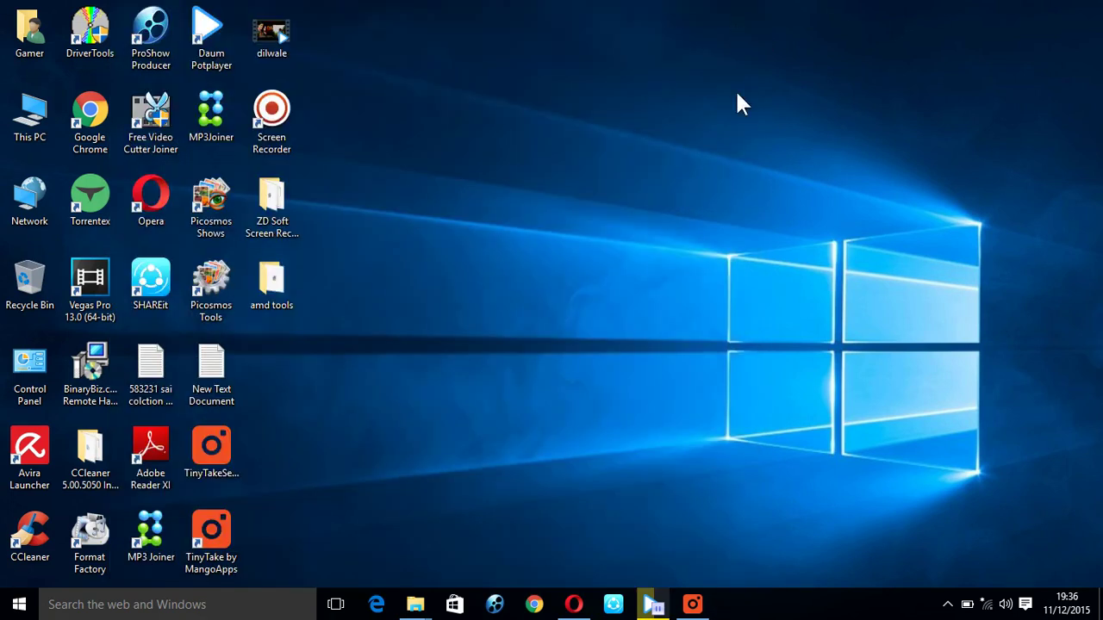
right_click(735, 88)
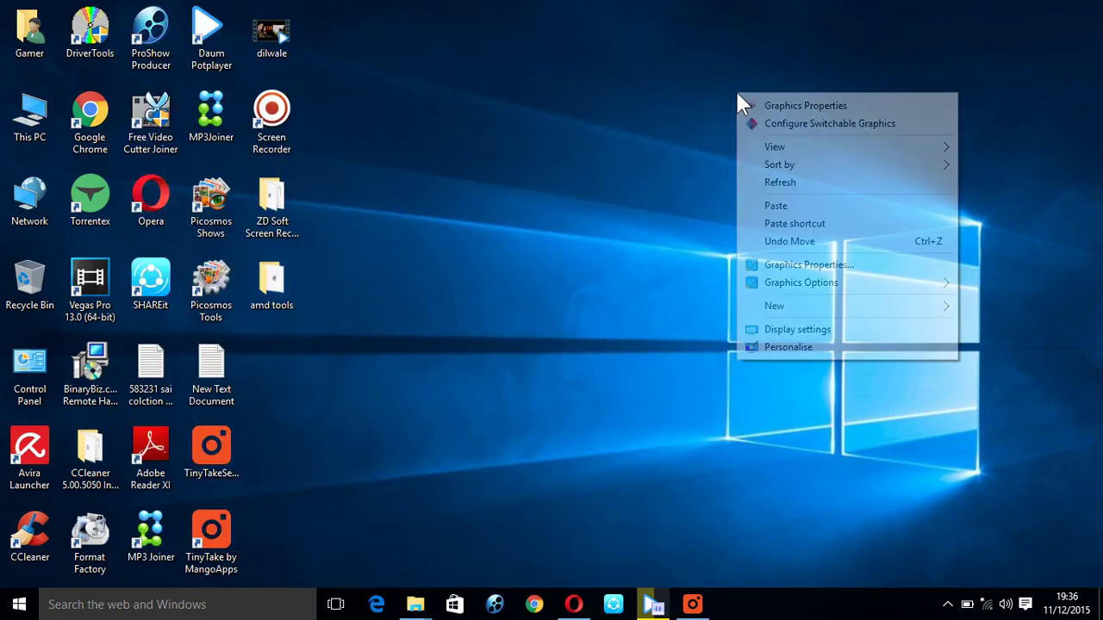
click(792, 182)
right_click(607, 121)
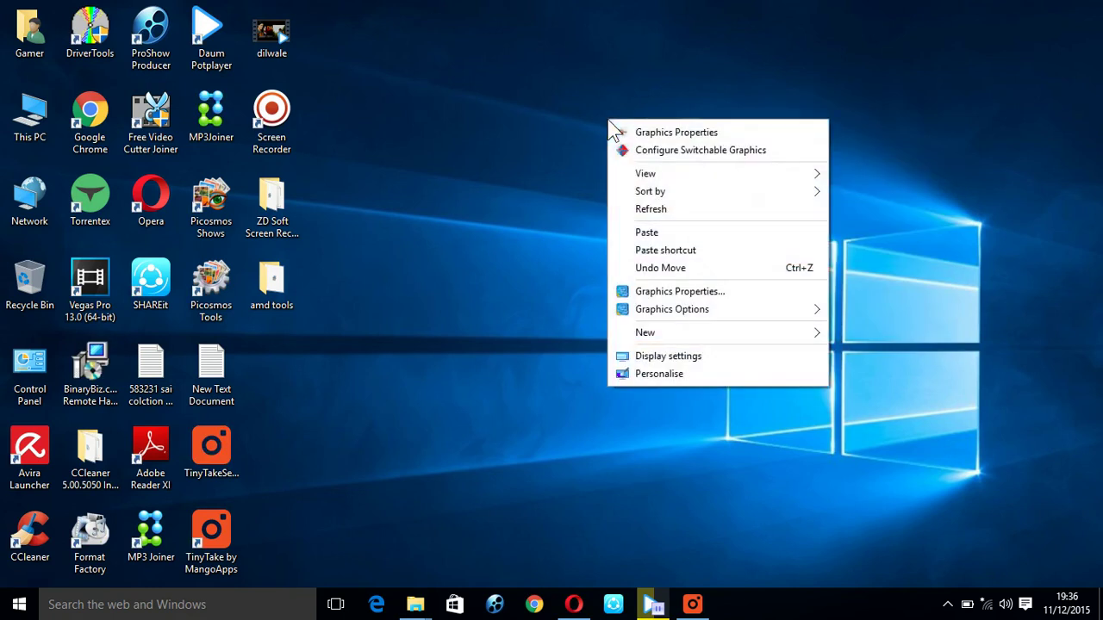
click(681, 209)
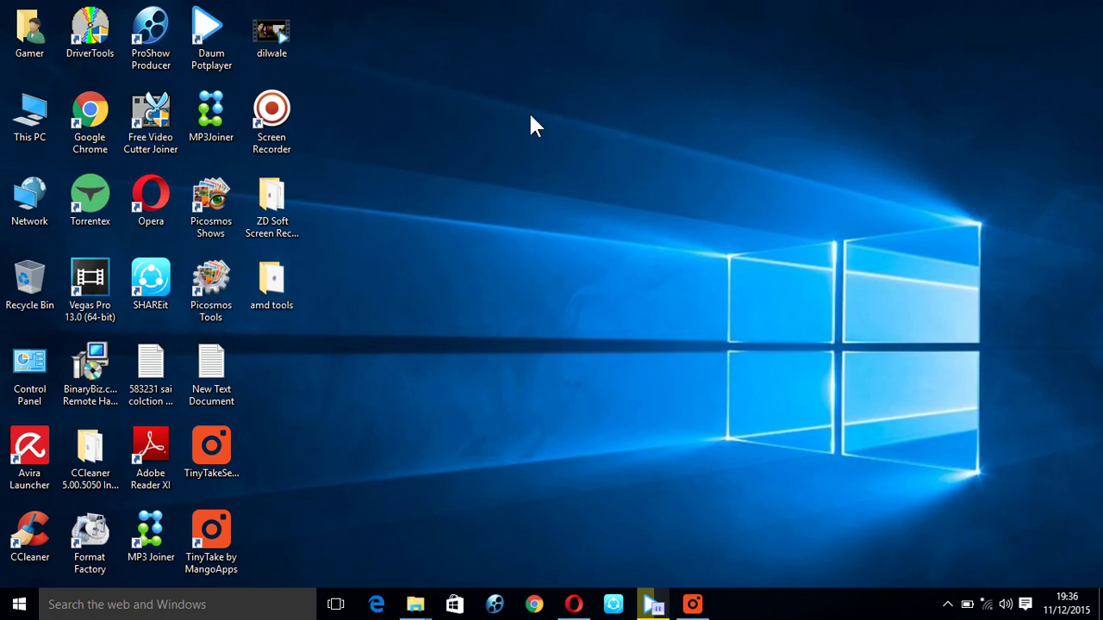
click(691, 604)
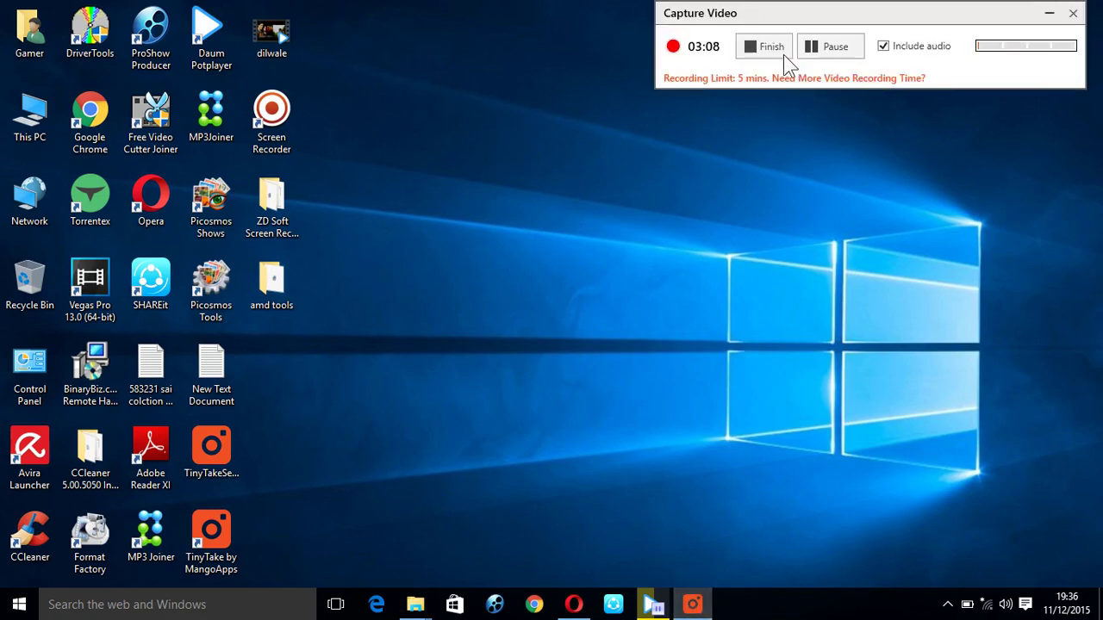